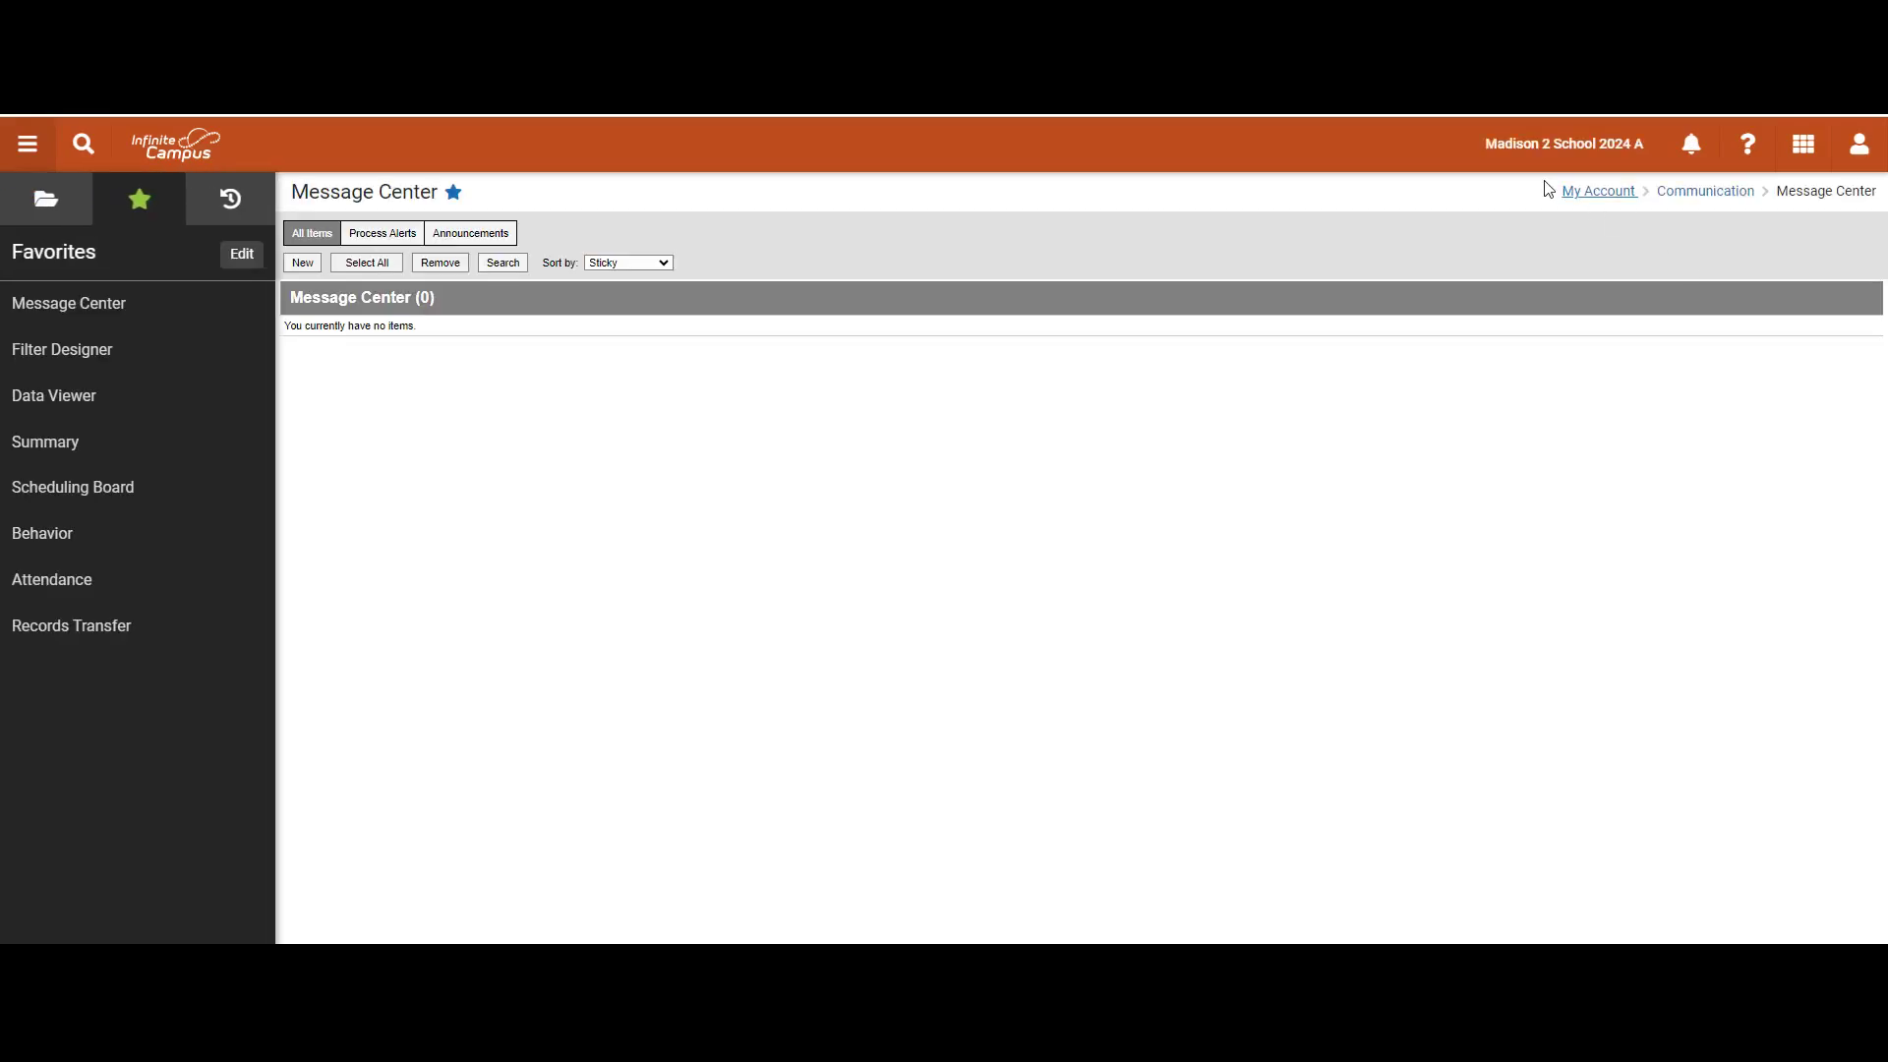
# Step: Browse the main menu, Favorites and Recent Tools tabs, then collapse and reopen the navigation panel
pyautogui.click(45, 208)
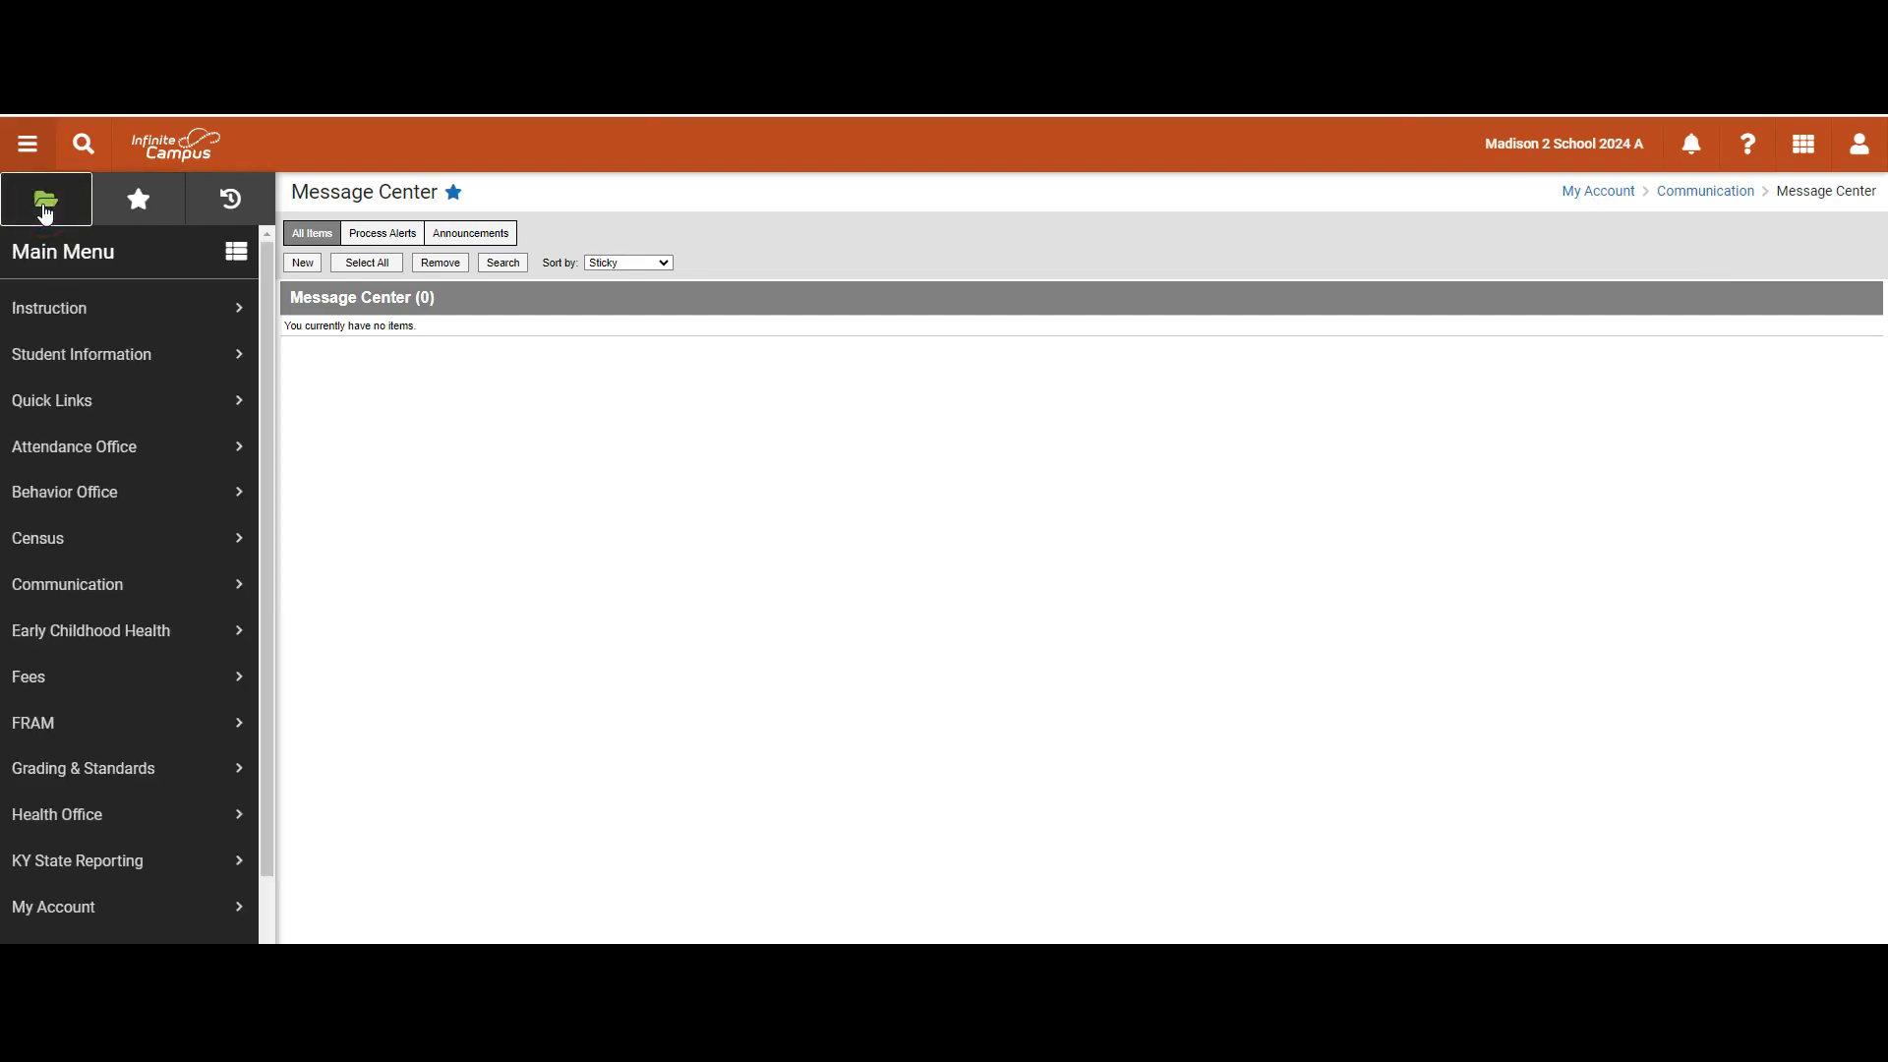
pyautogui.click(139, 211)
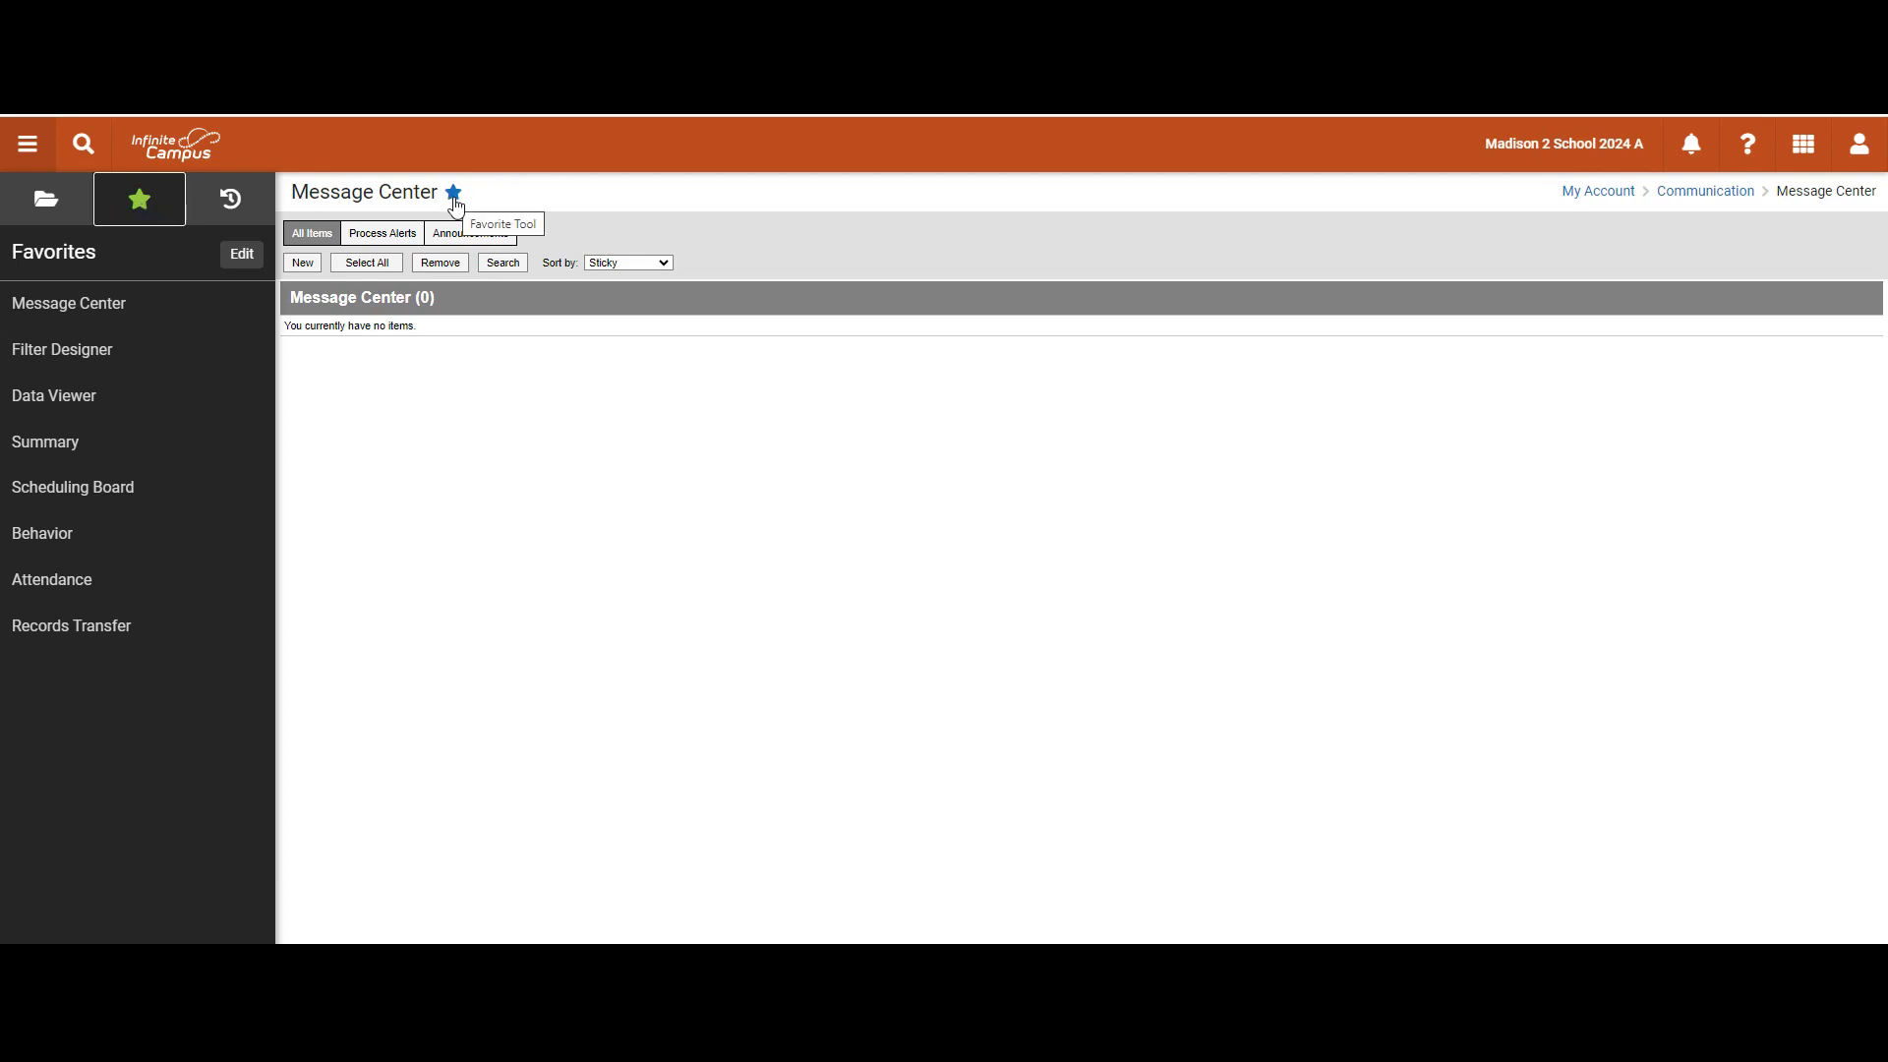
pyautogui.click(231, 207)
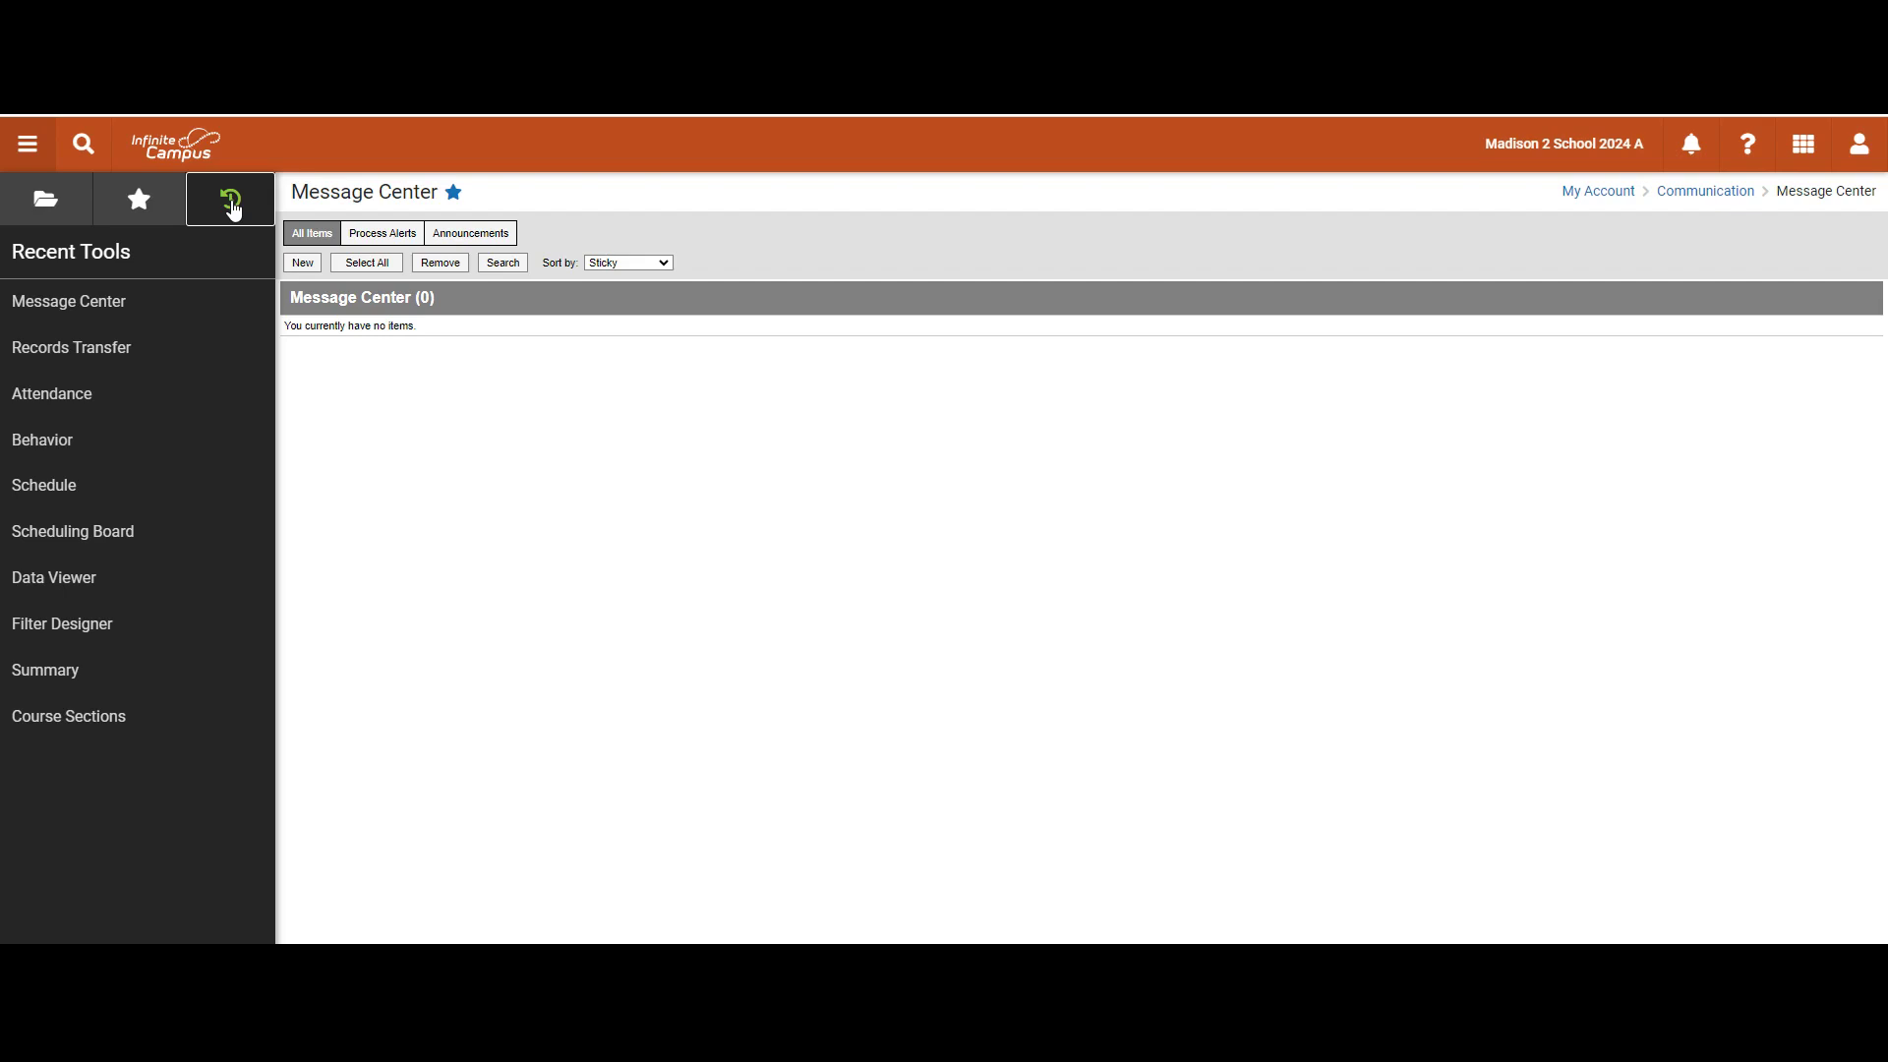
pyautogui.click(27, 150)
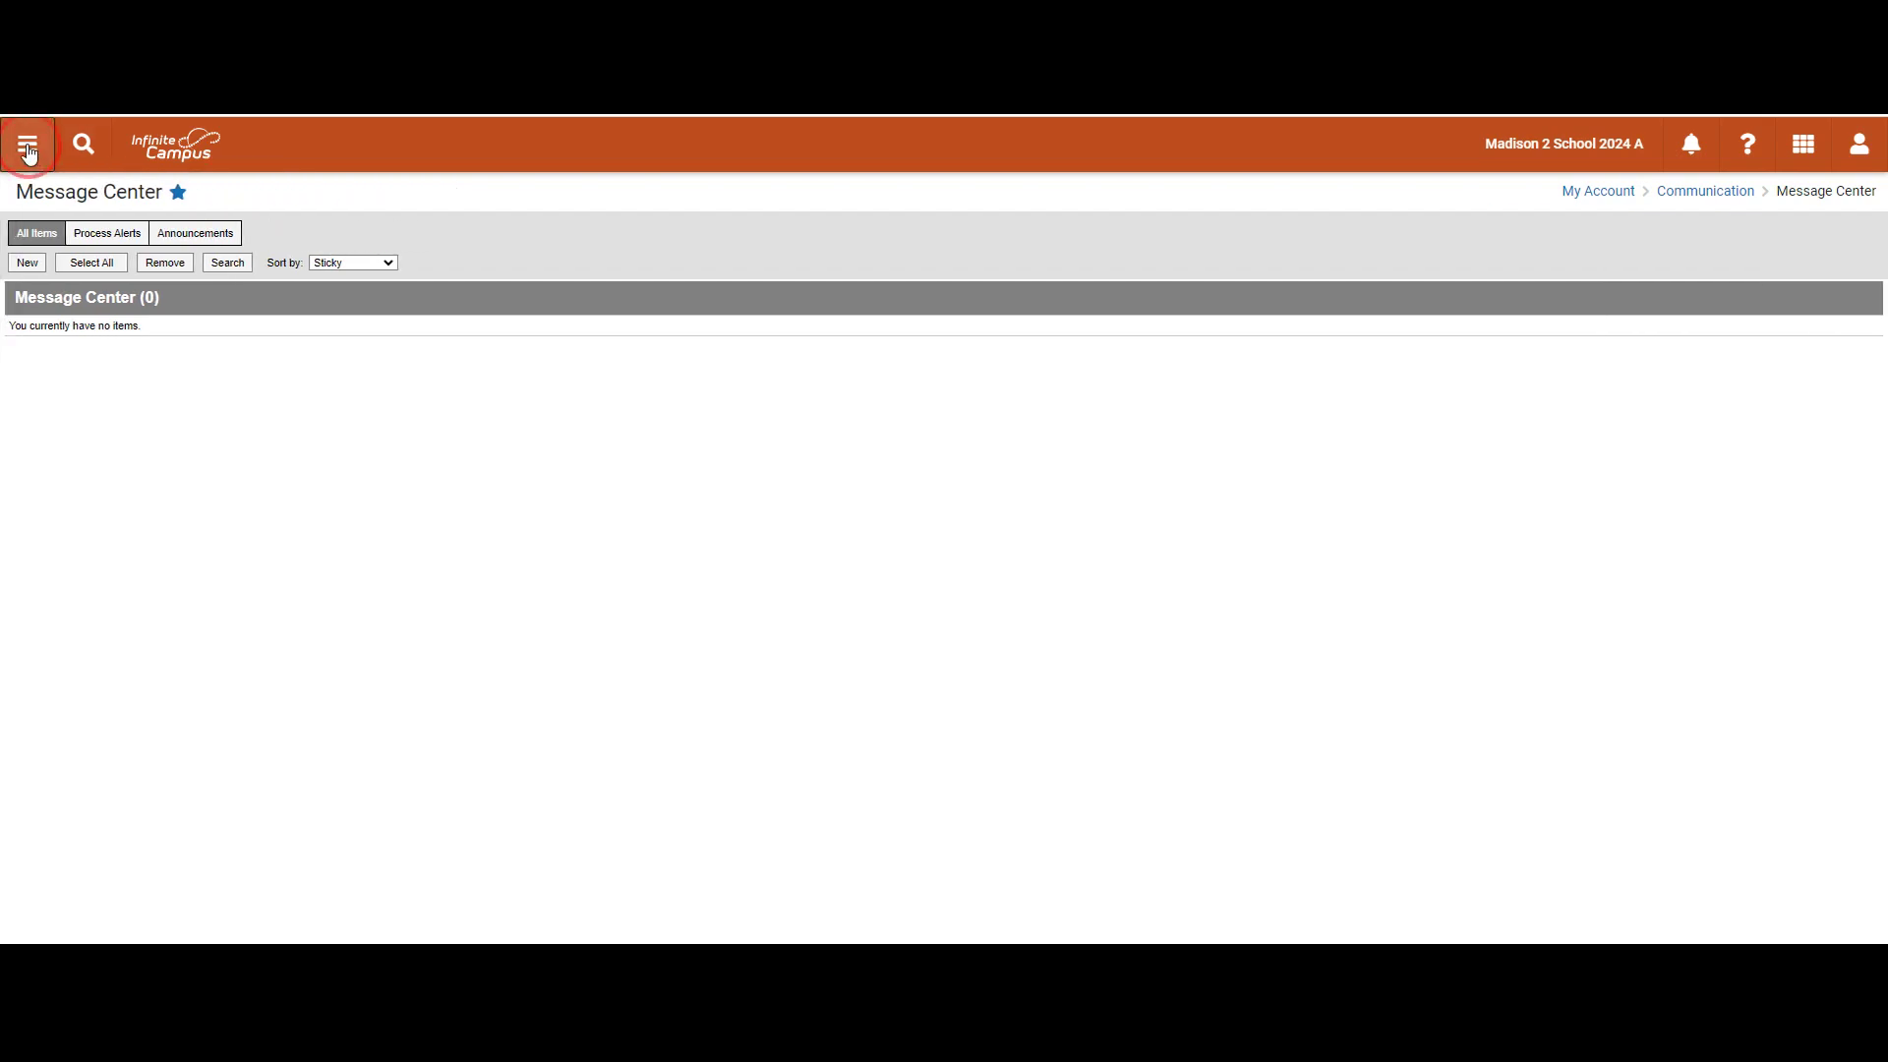
pyautogui.click(28, 149)
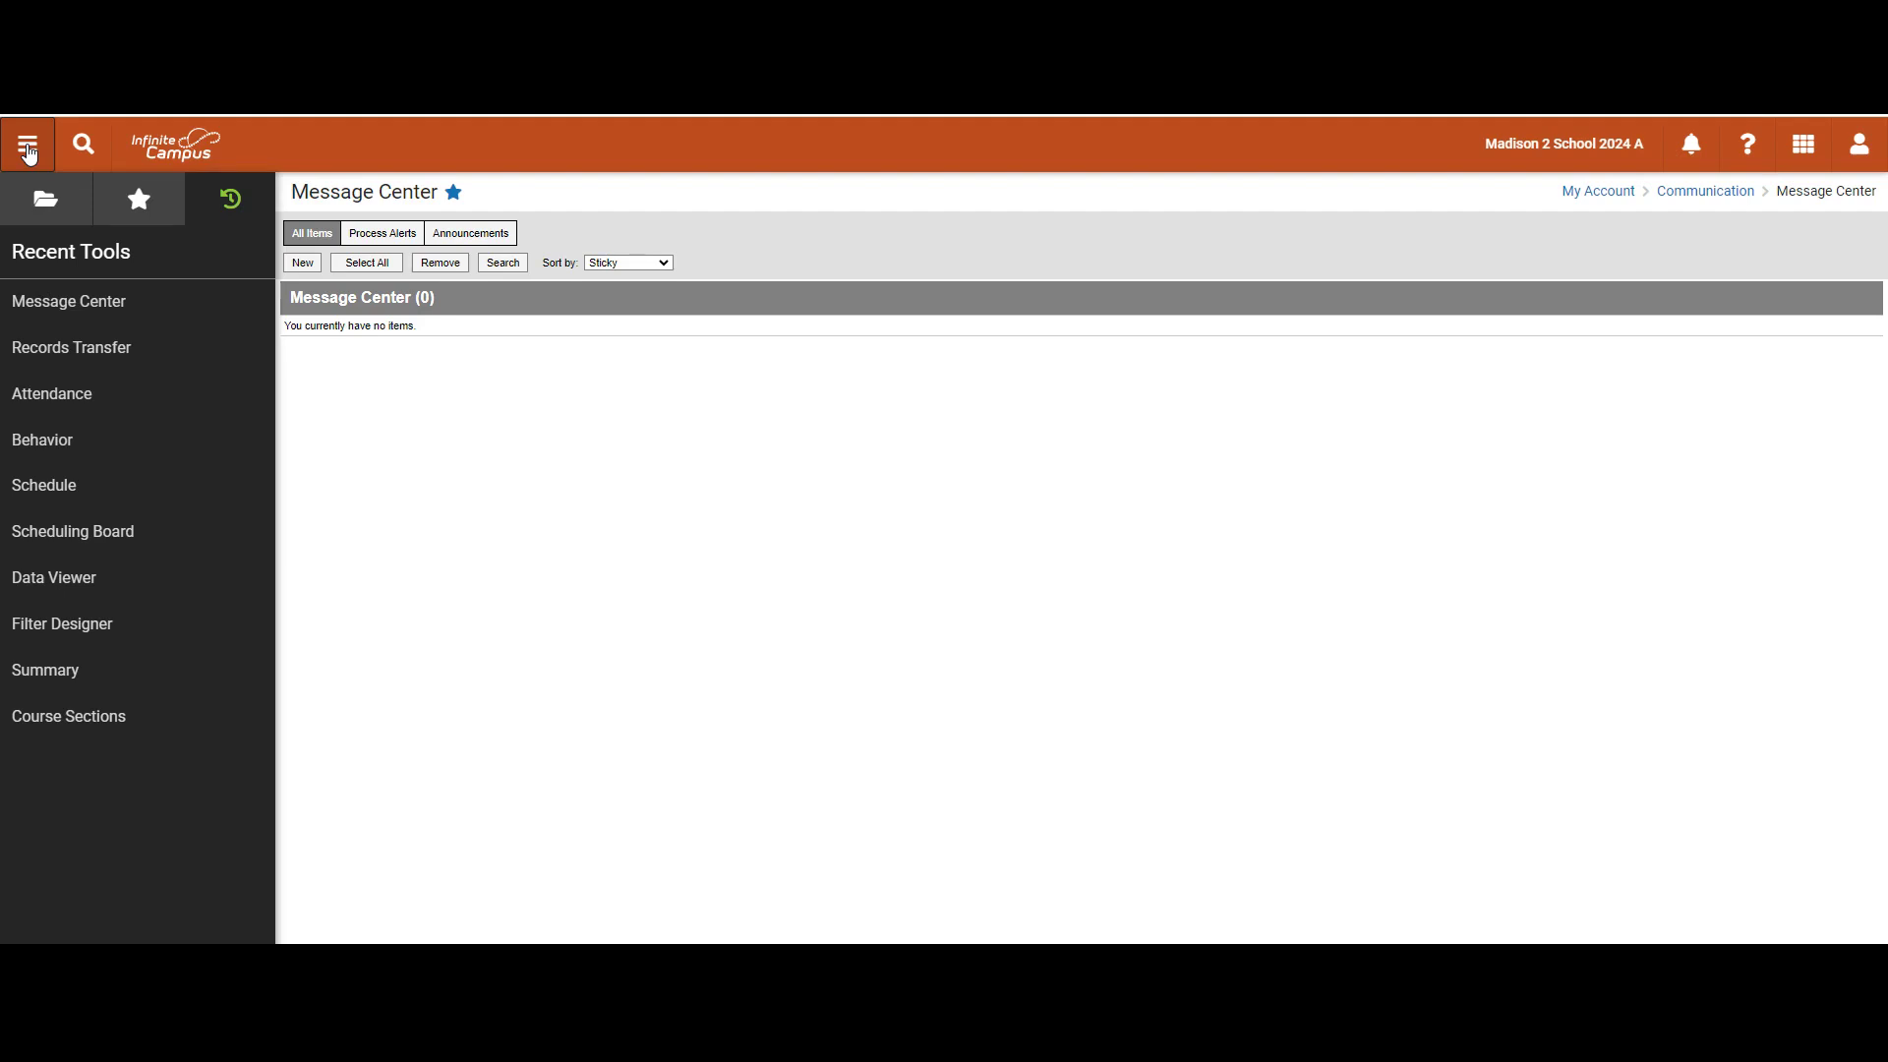
# Step: Switch the search type to Tool and search 'staff history', listing 21 matching tools
pyautogui.click(84, 149)
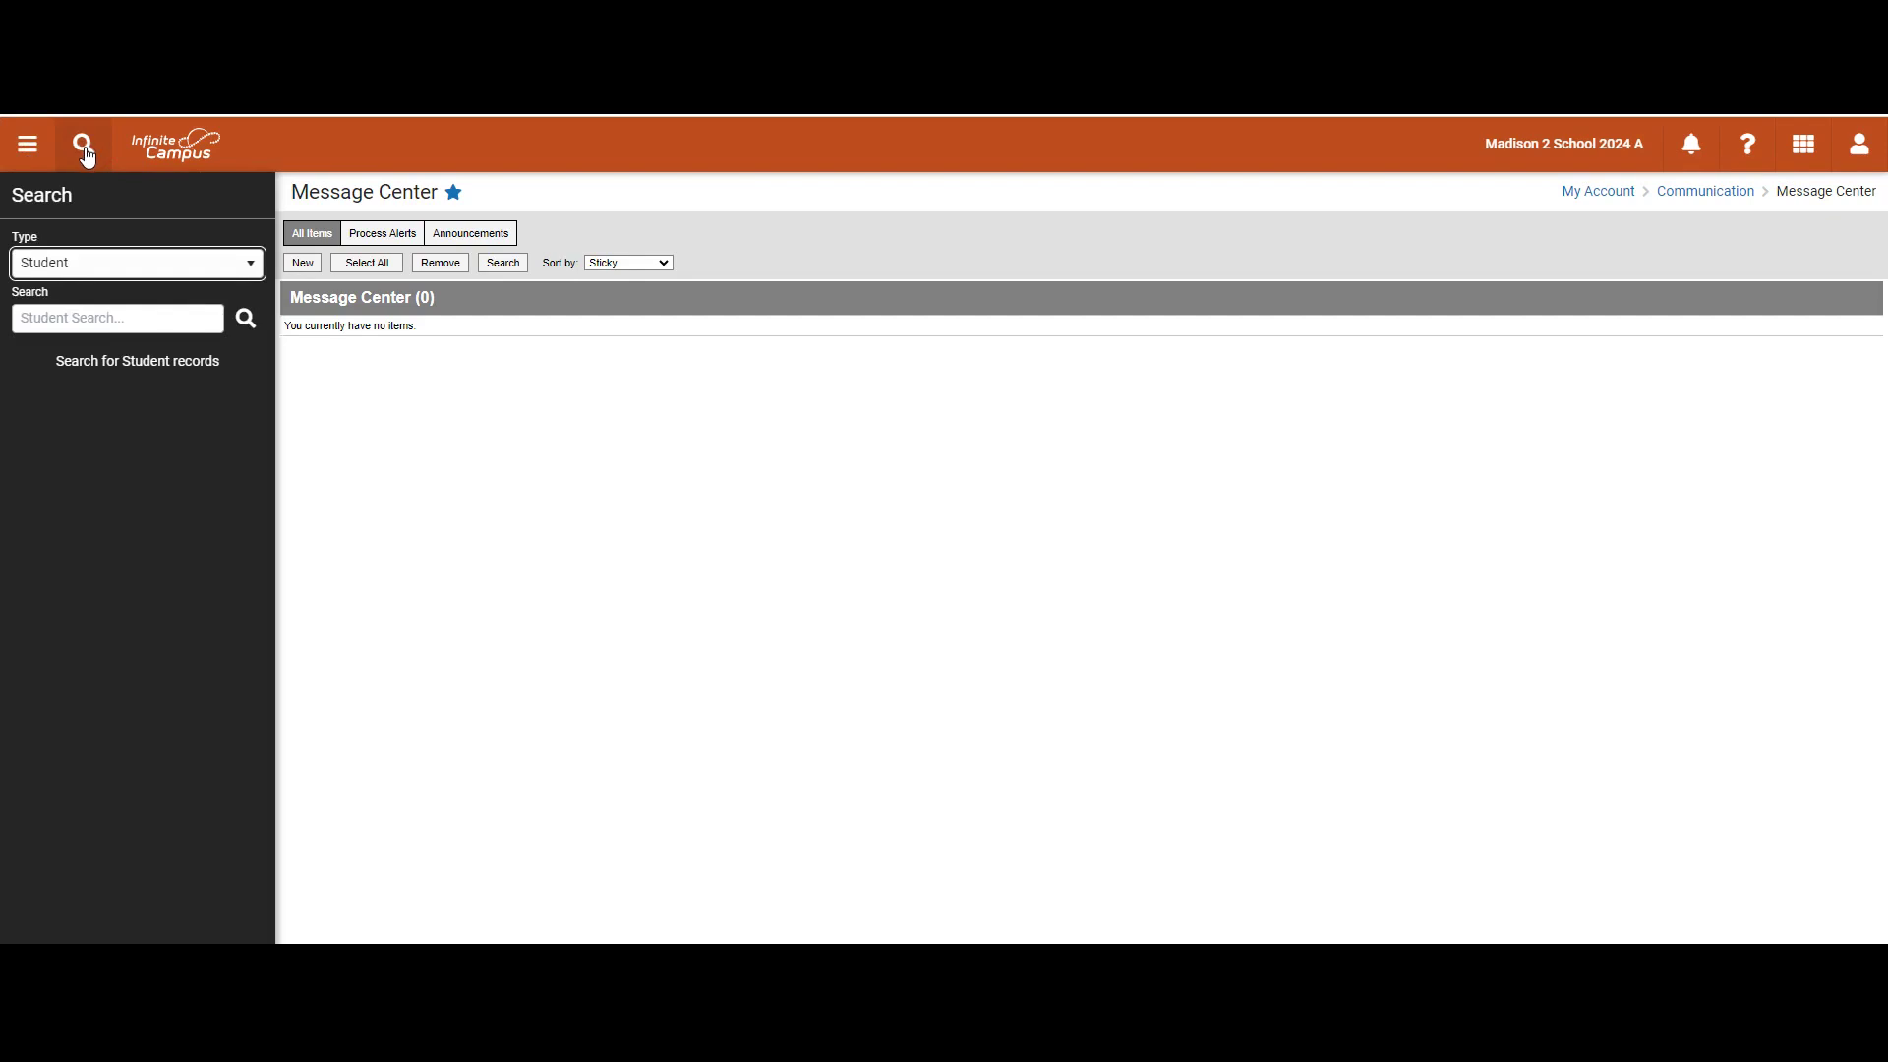
pyautogui.click(114, 270)
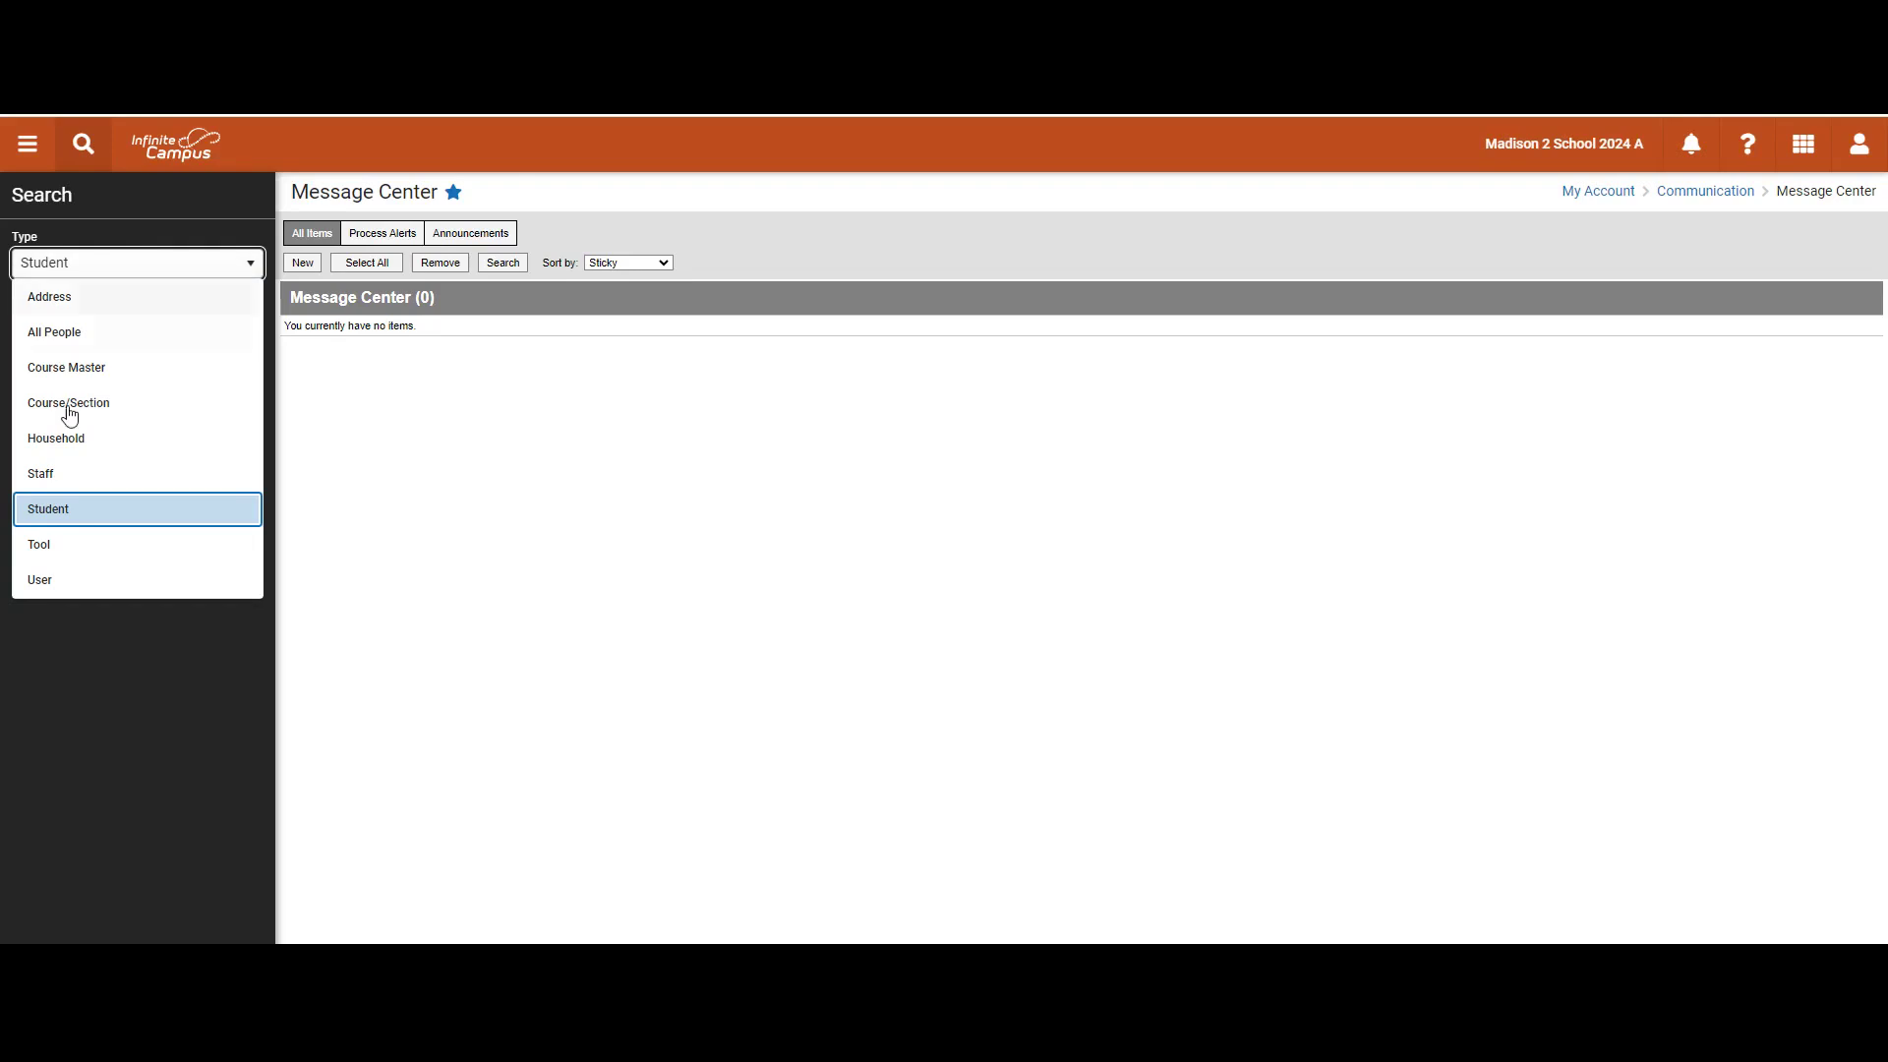
pyautogui.click(67, 549)
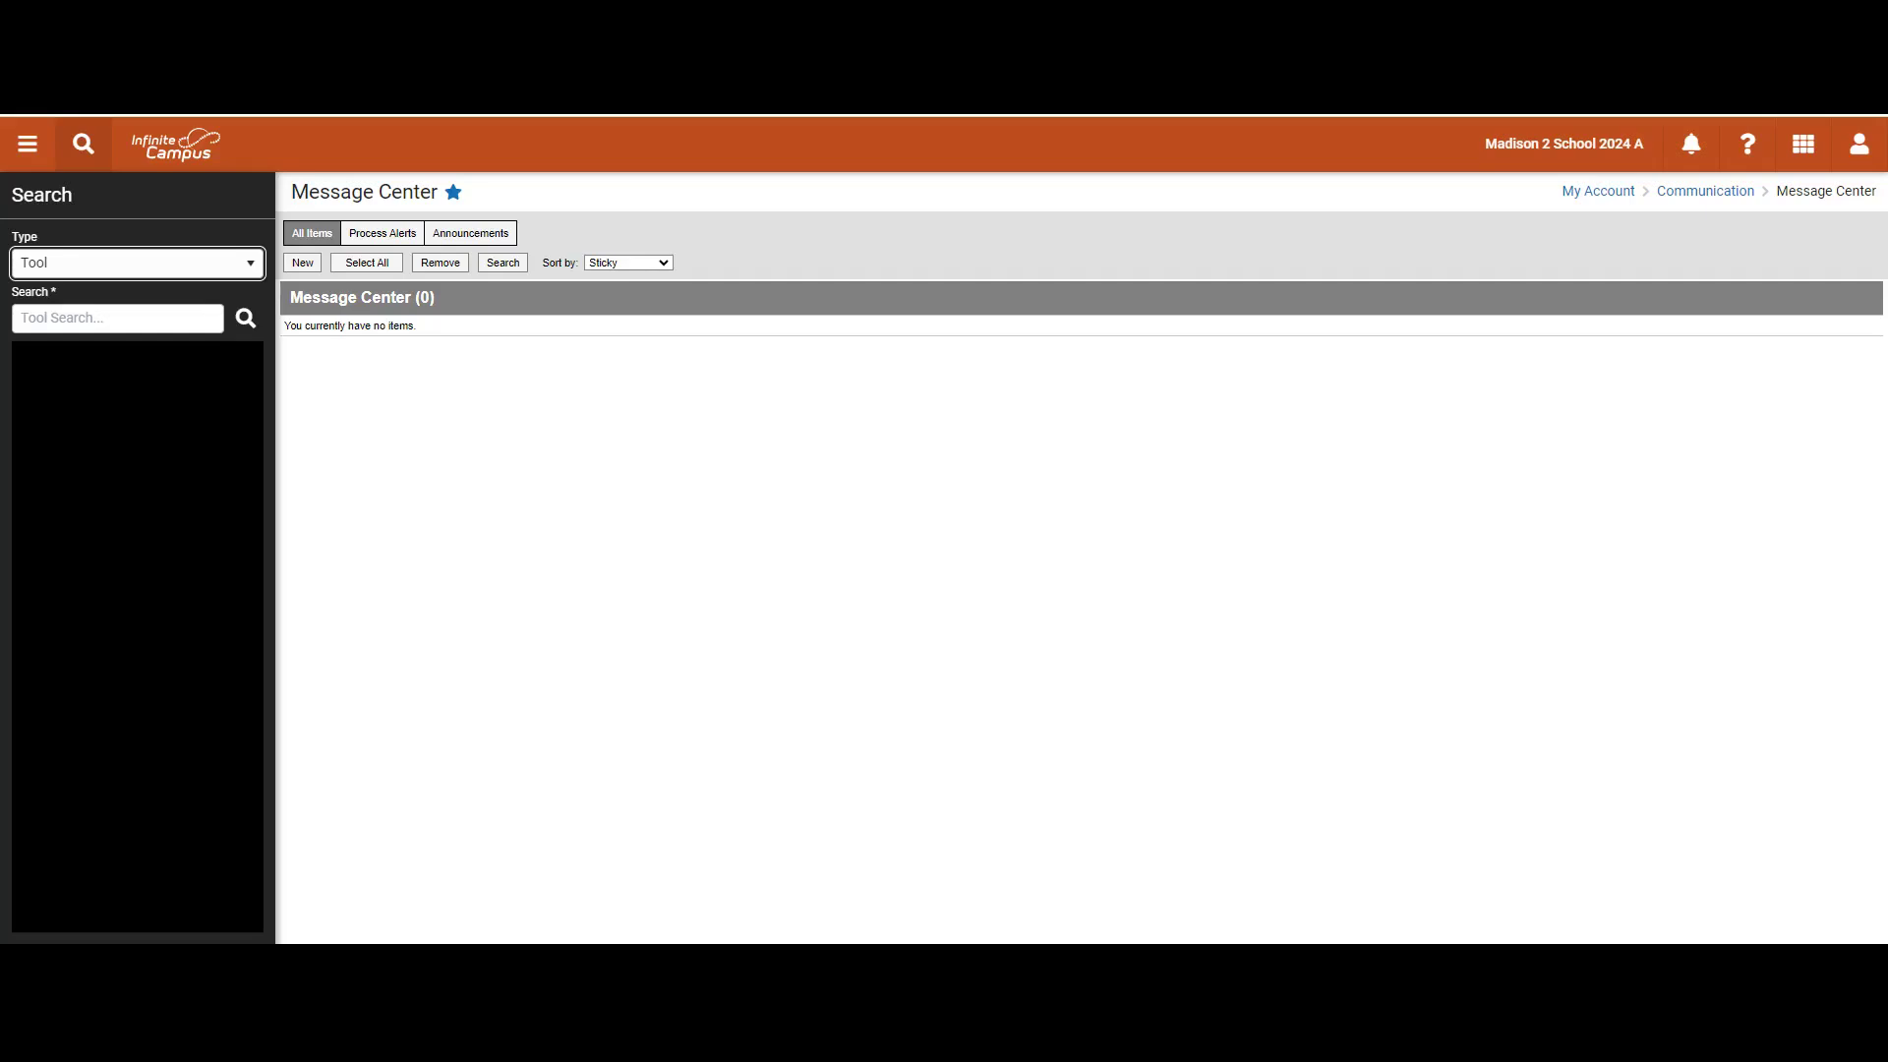
pyautogui.click(111, 320)
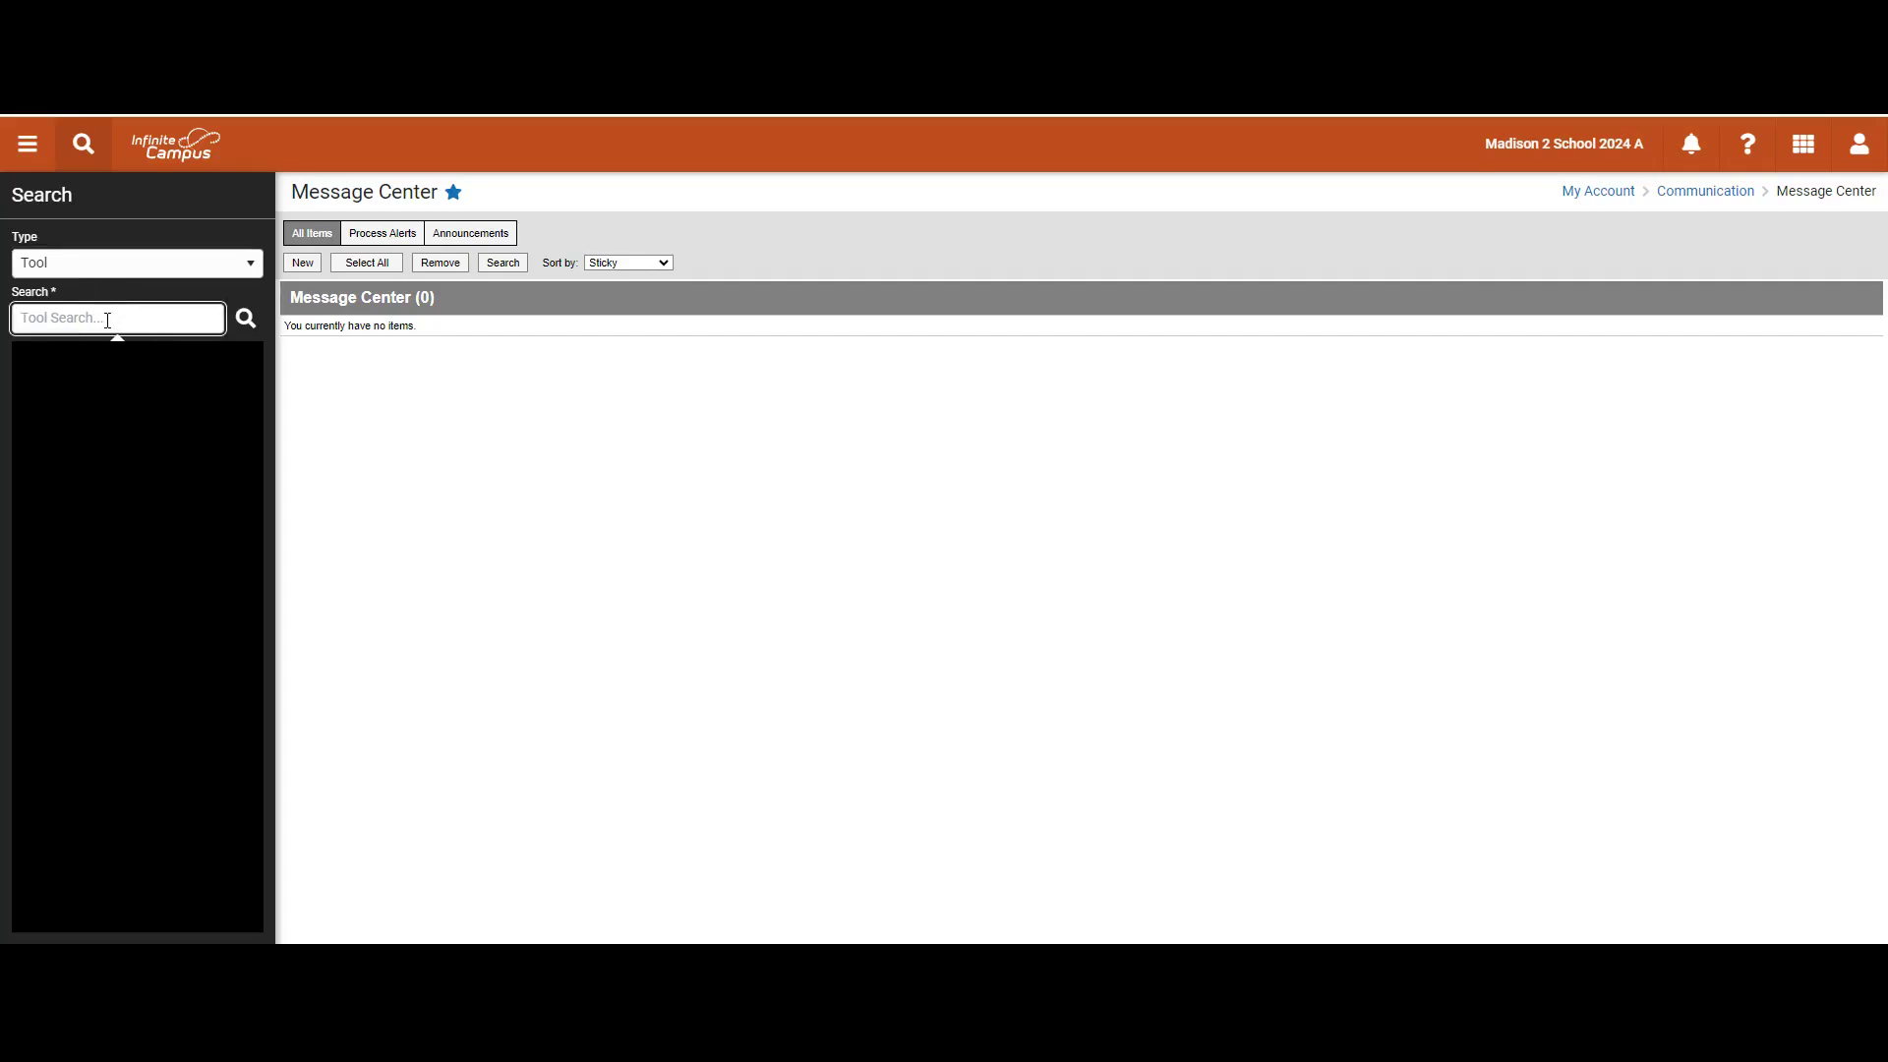
pyautogui.write('staff')
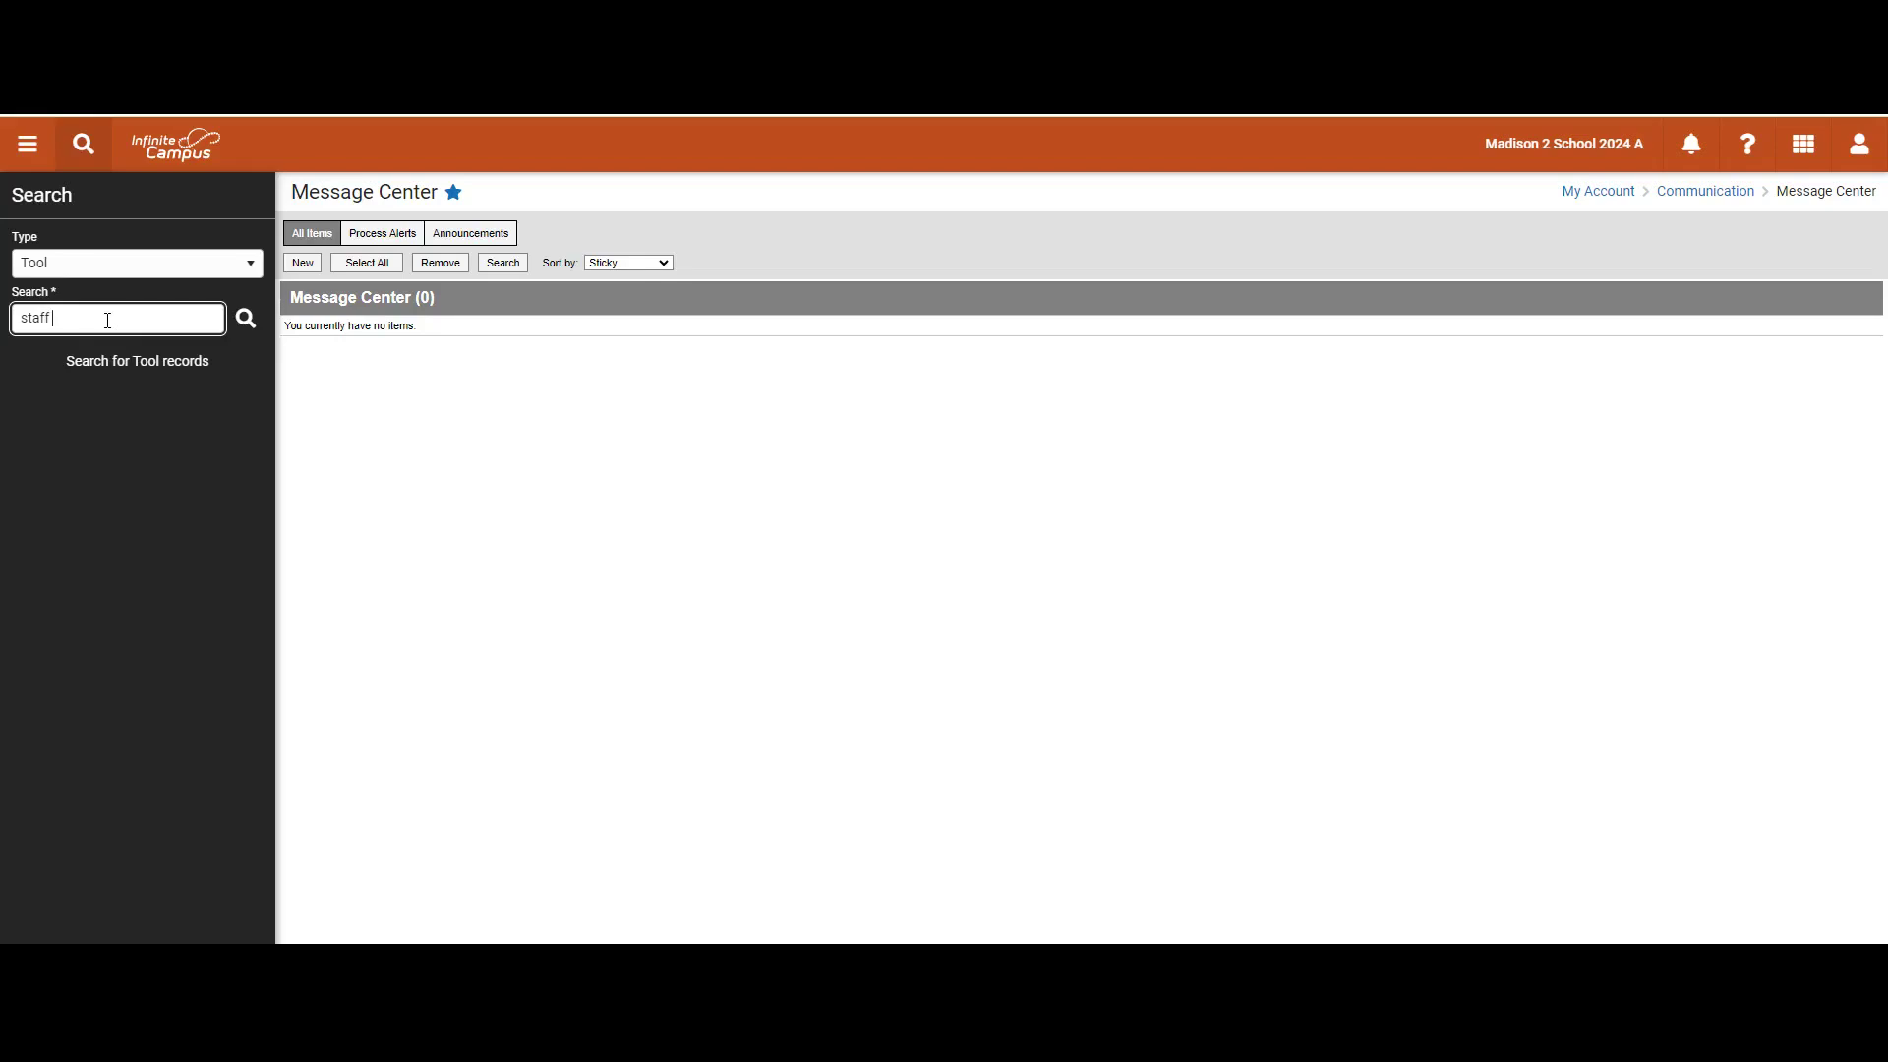
pyautogui.write(' history')
pyautogui.click(246, 318)
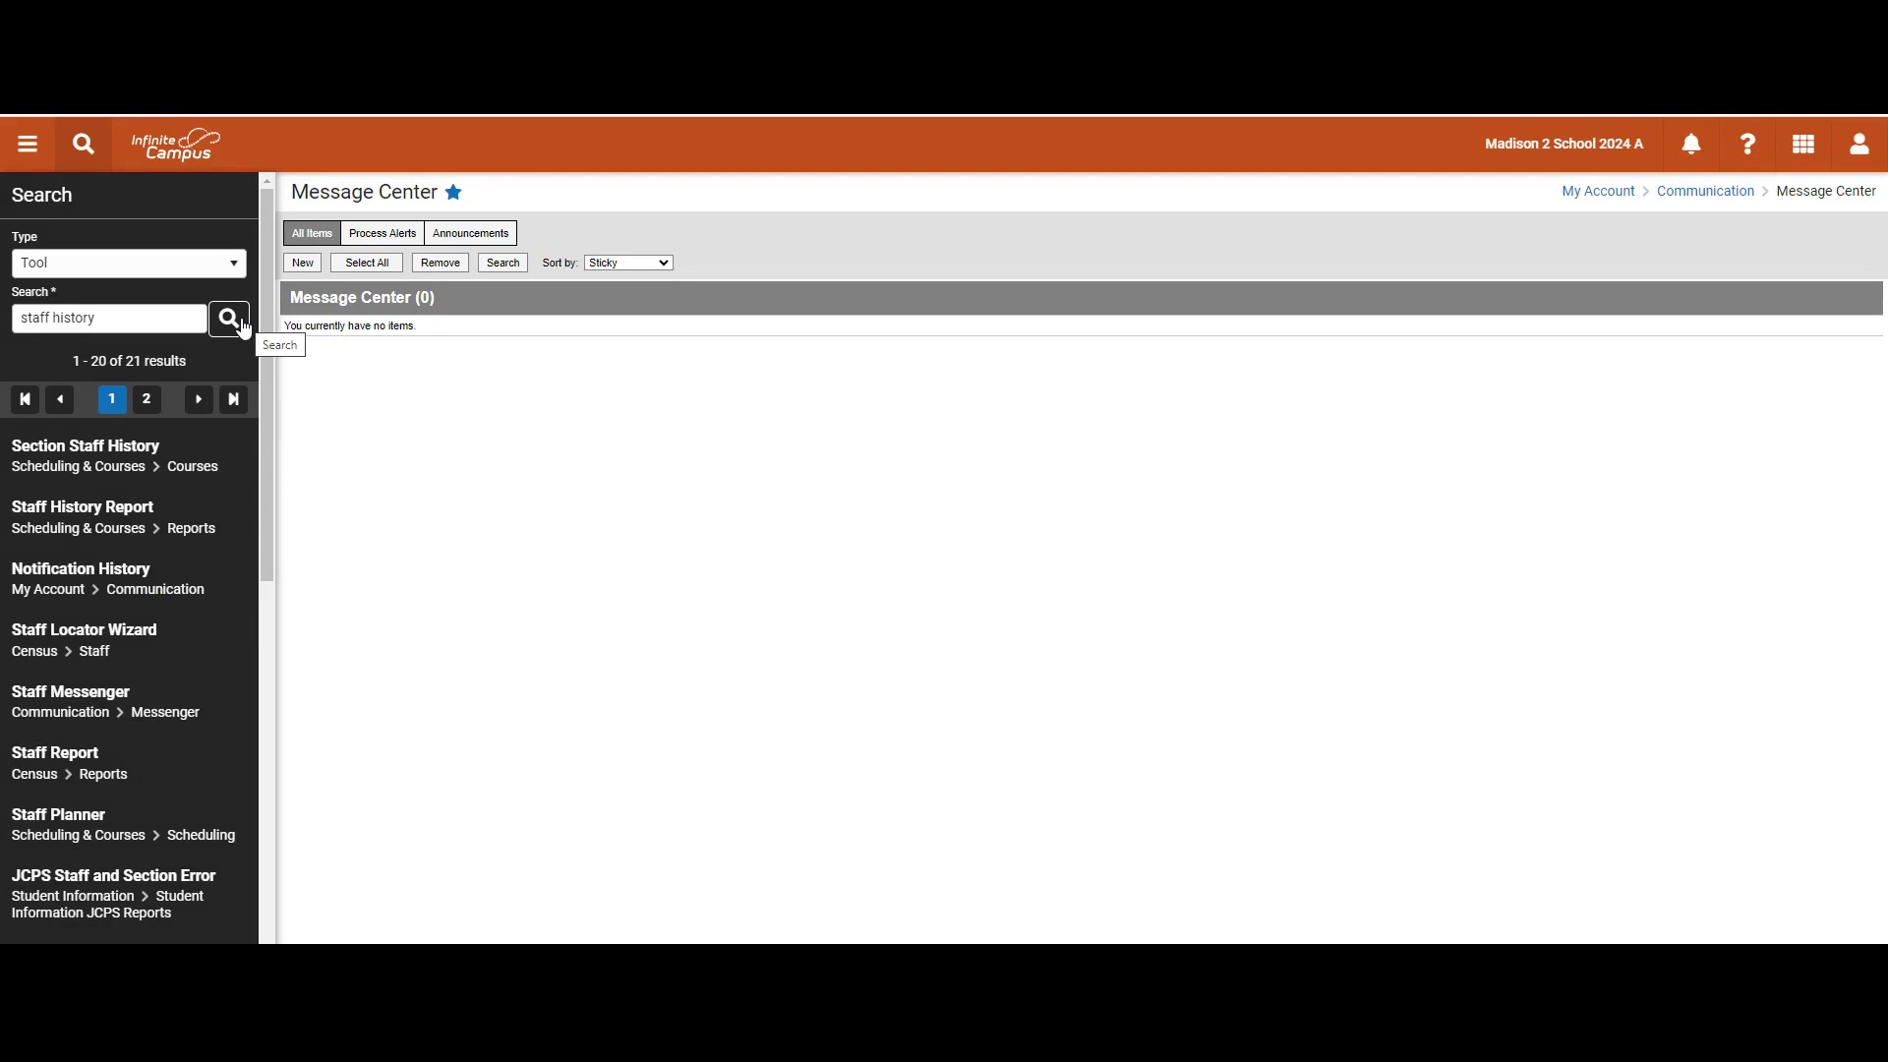
# Step: Open Section Staff History, start a section search, and clear the leftover 'staff history' text
pyautogui.click(103, 462)
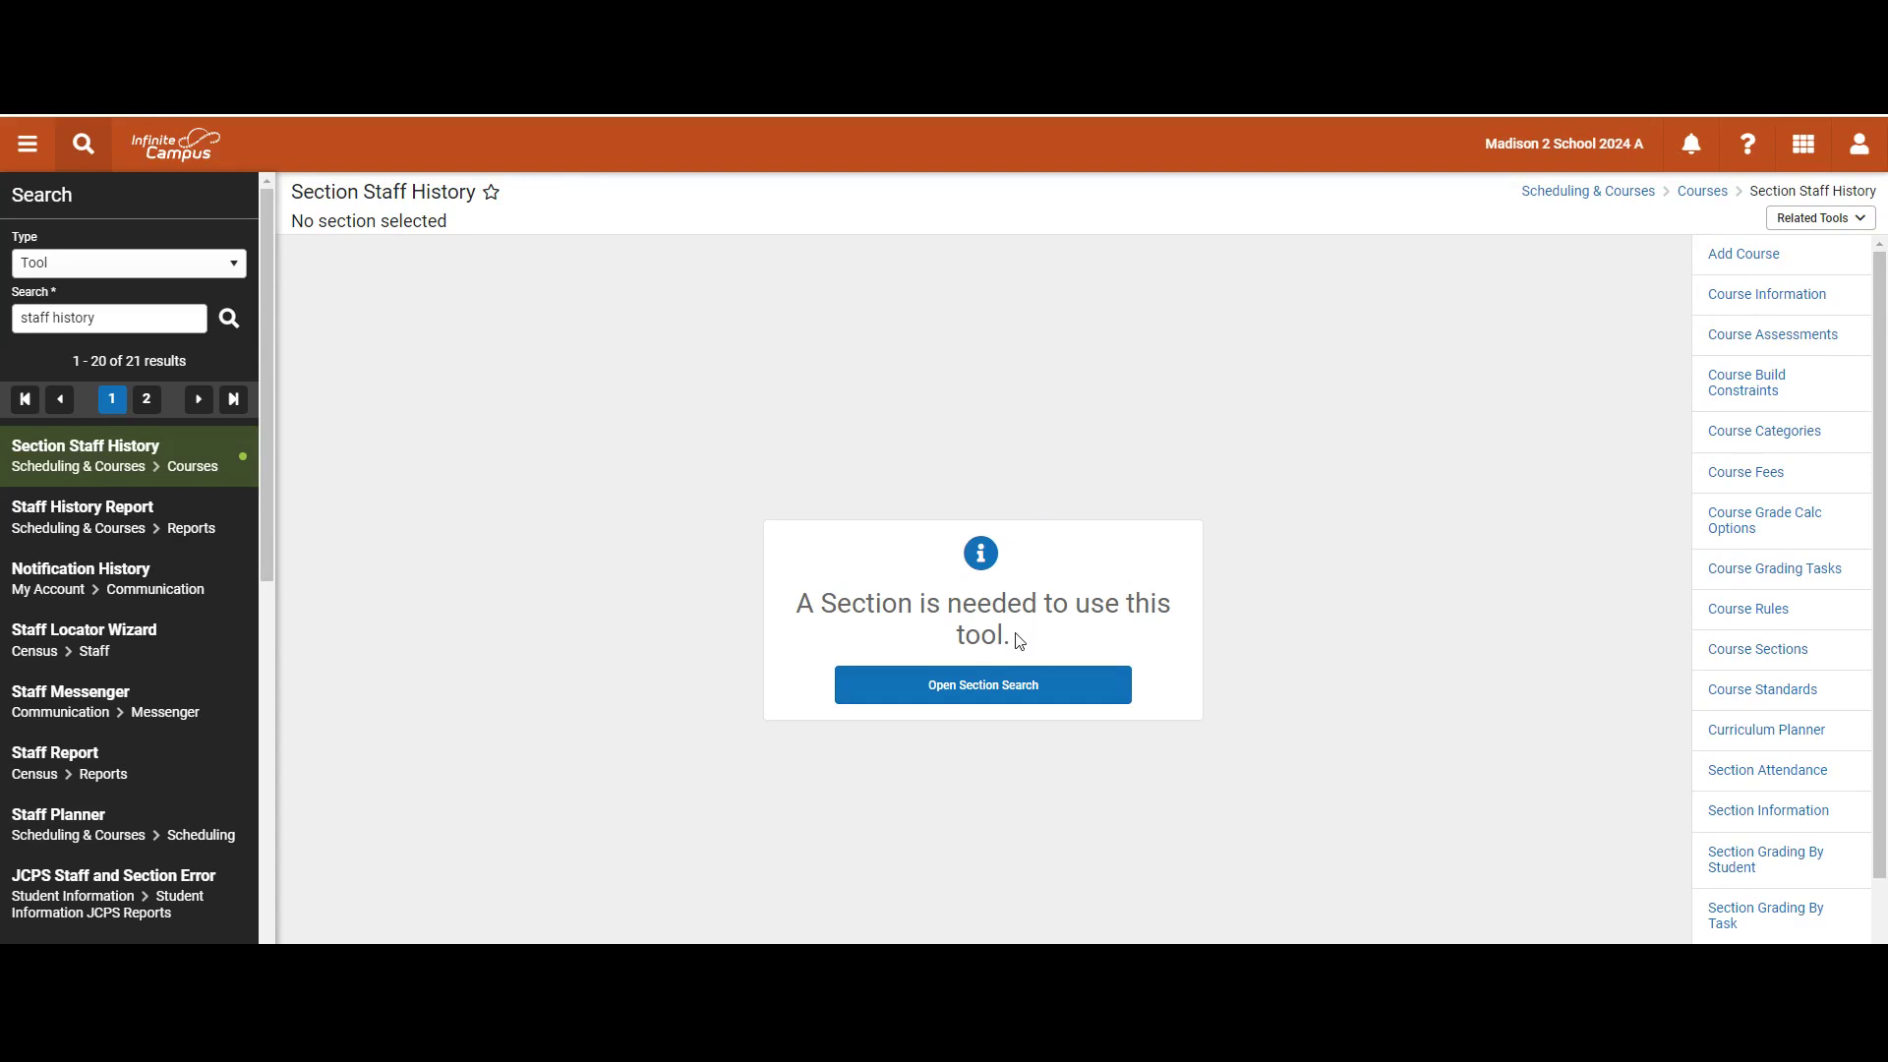
pyautogui.click(990, 694)
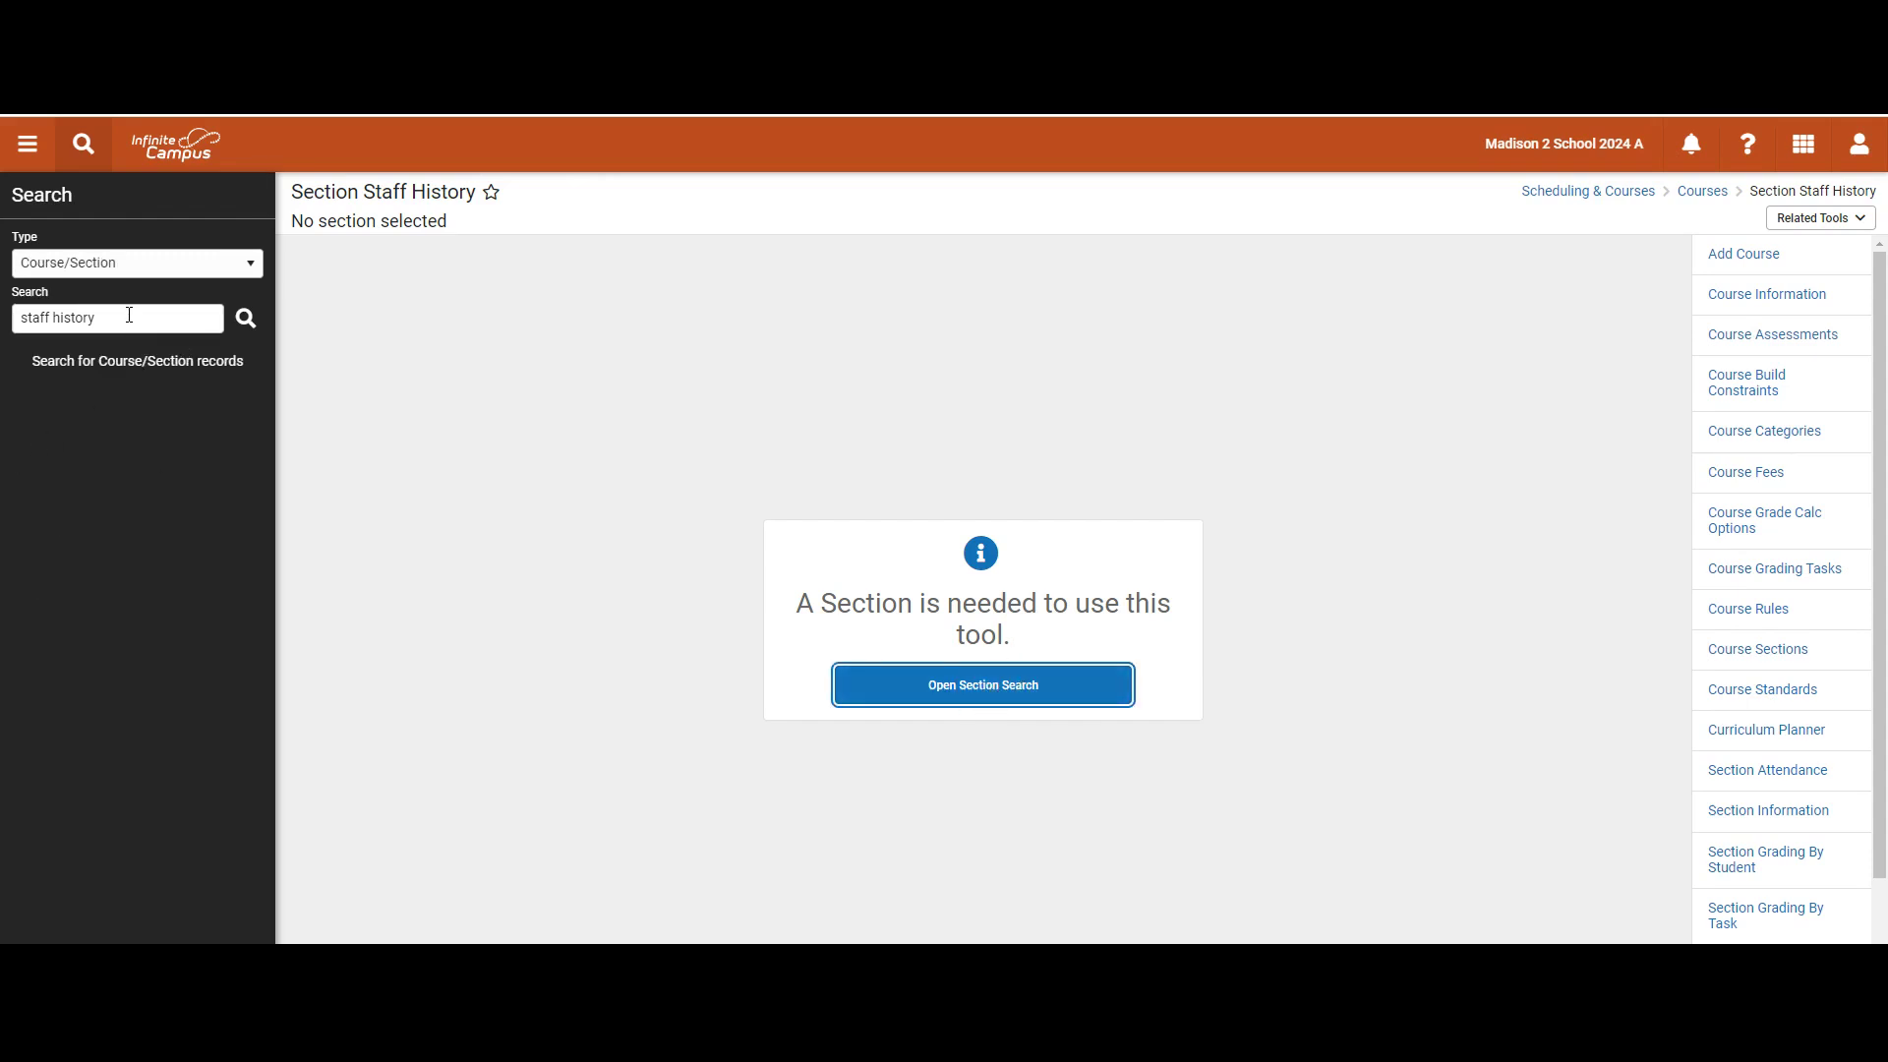
pyautogui.moveTo(128, 318); pyautogui.dragTo(5, 327)
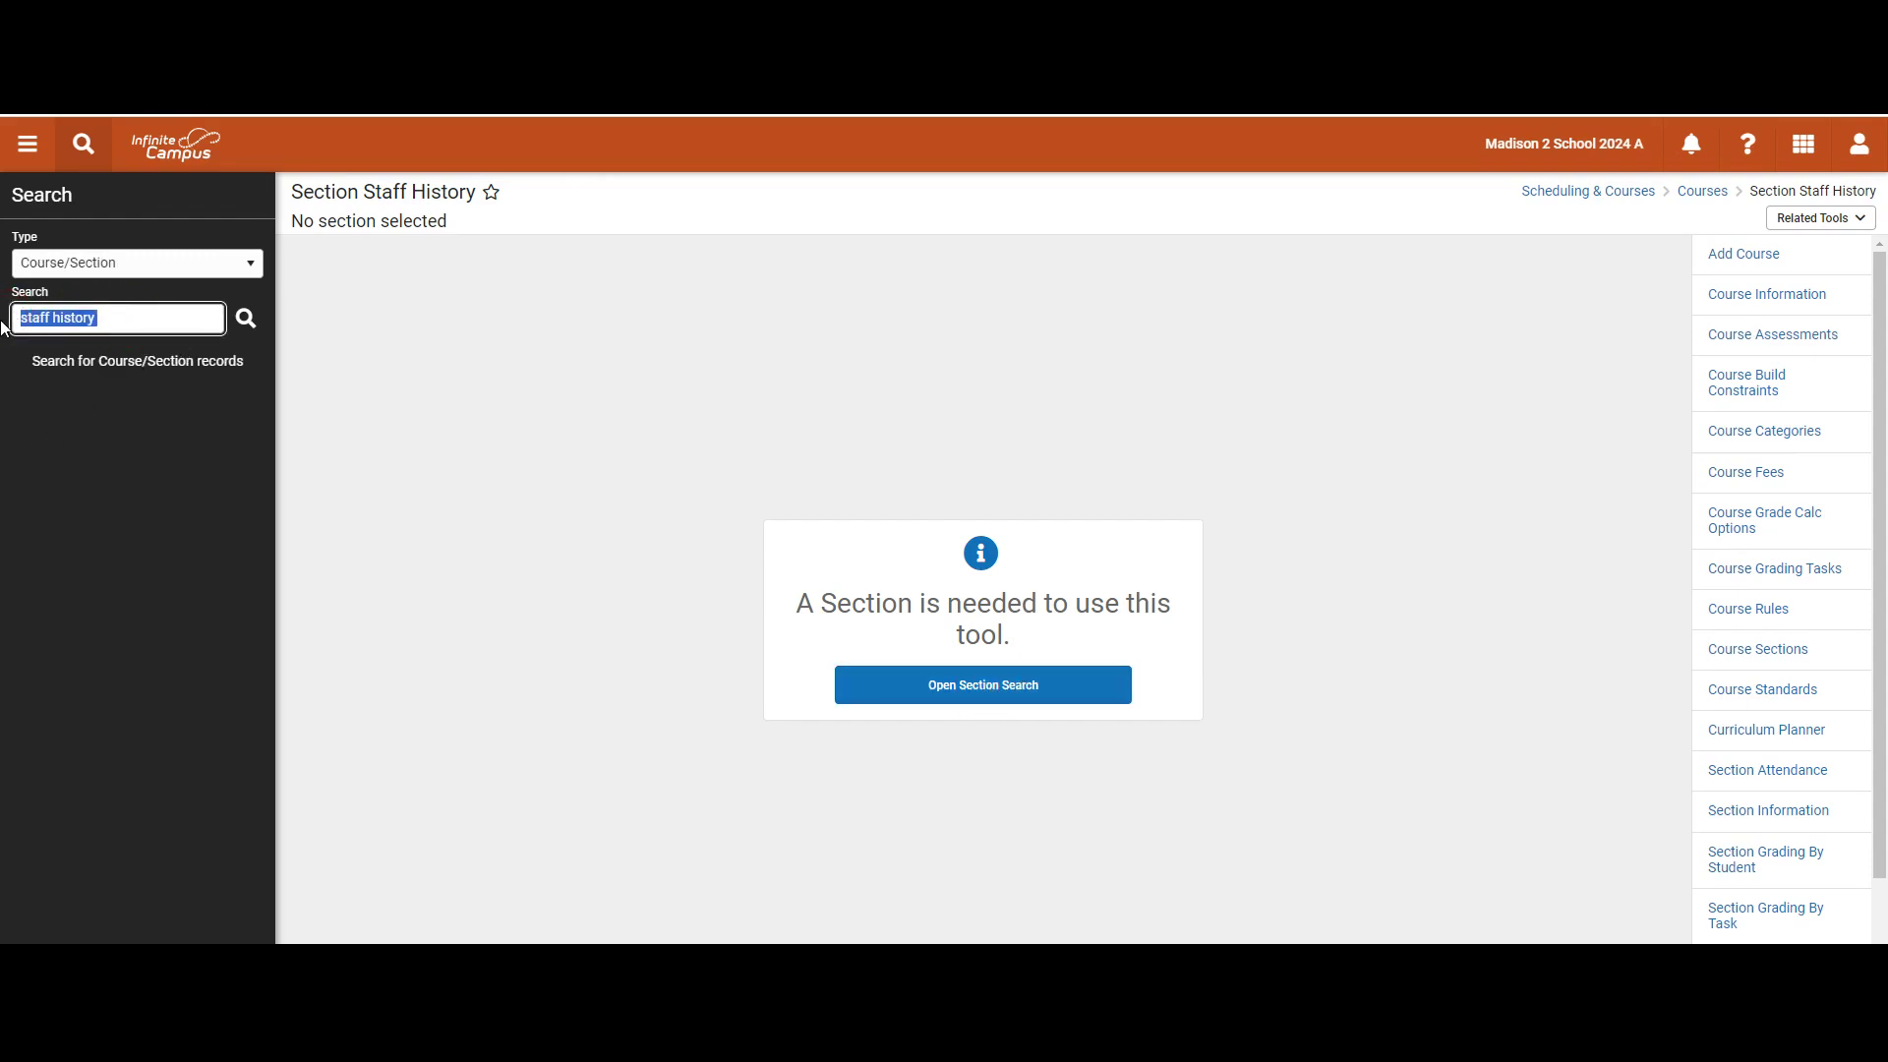
pyautogui.press('BackSpace')
# Step: Search courses for 'algebra' and load staff history for section 42710211-1 ALGEBRA 1
pyautogui.click(246, 318)
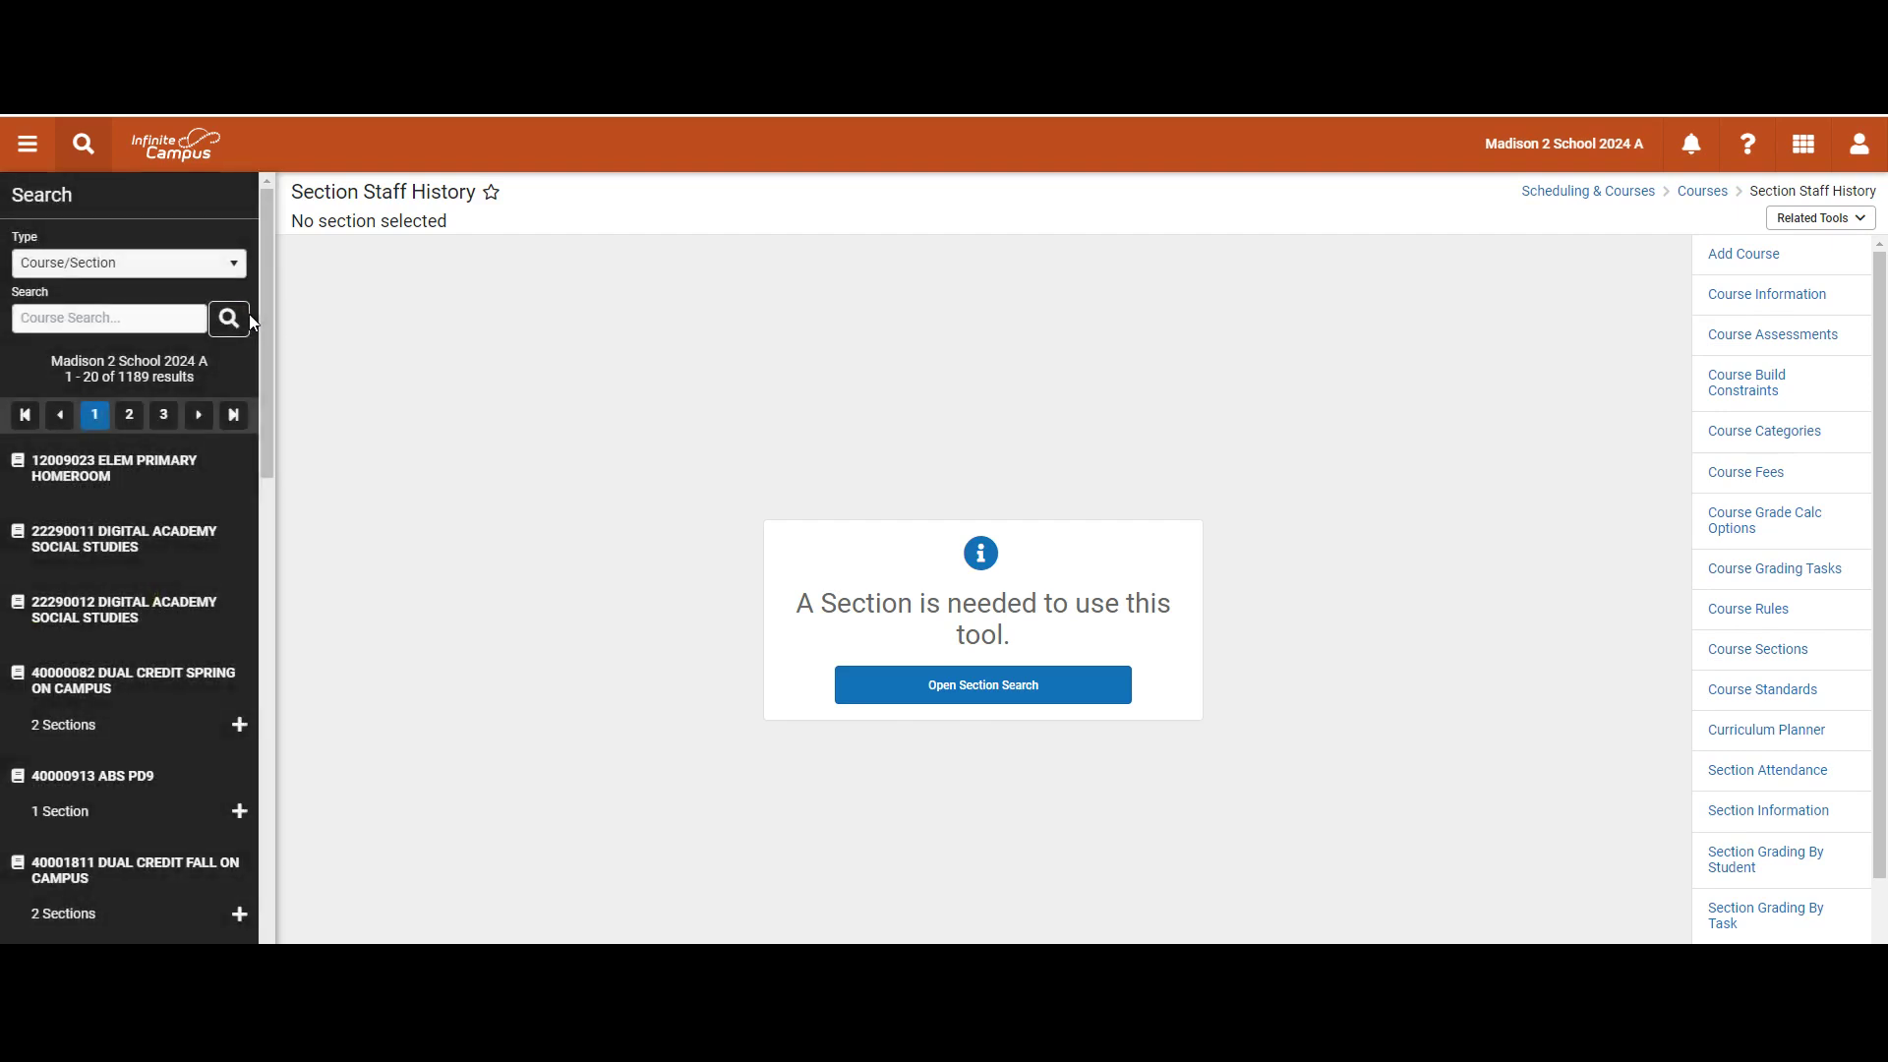
pyautogui.moveTo(268, 411); pyautogui.dragTo(285, 693)
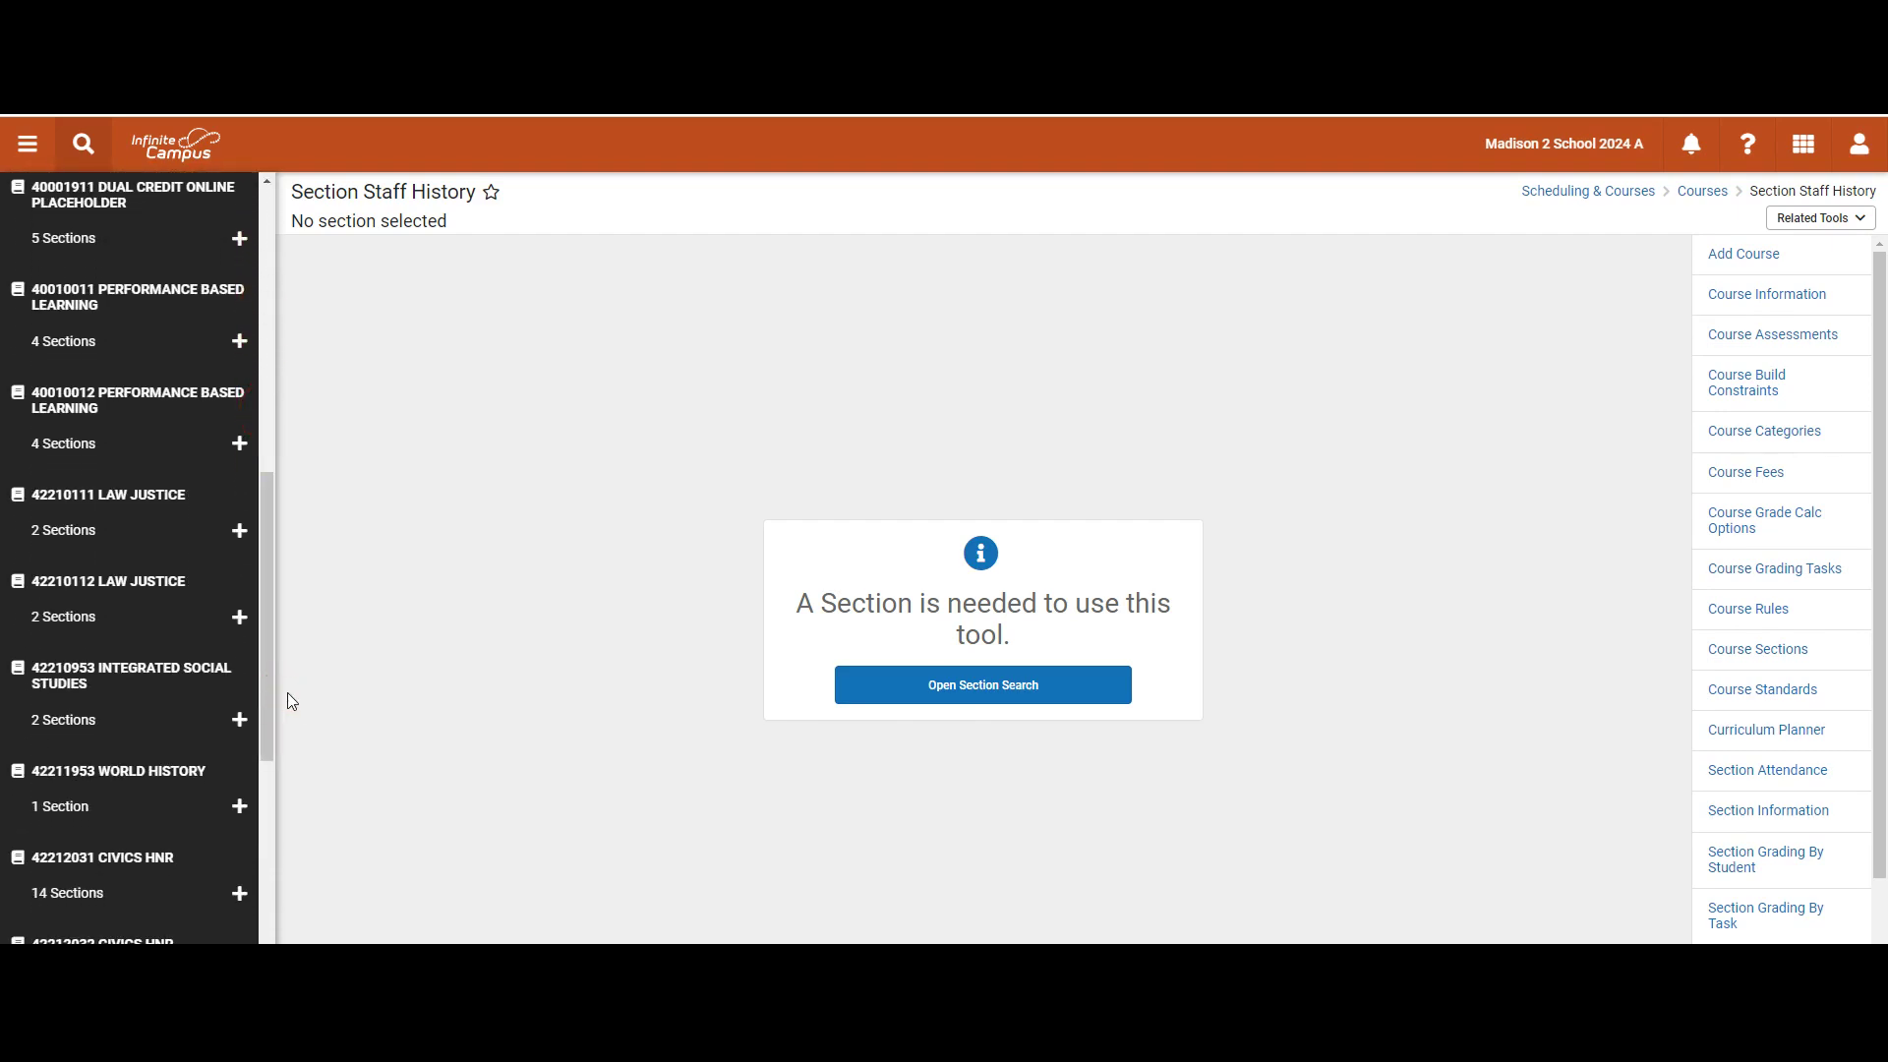
pyautogui.moveTo(258, 619); pyautogui.dragTo(258, 307)
pyautogui.click(137, 316)
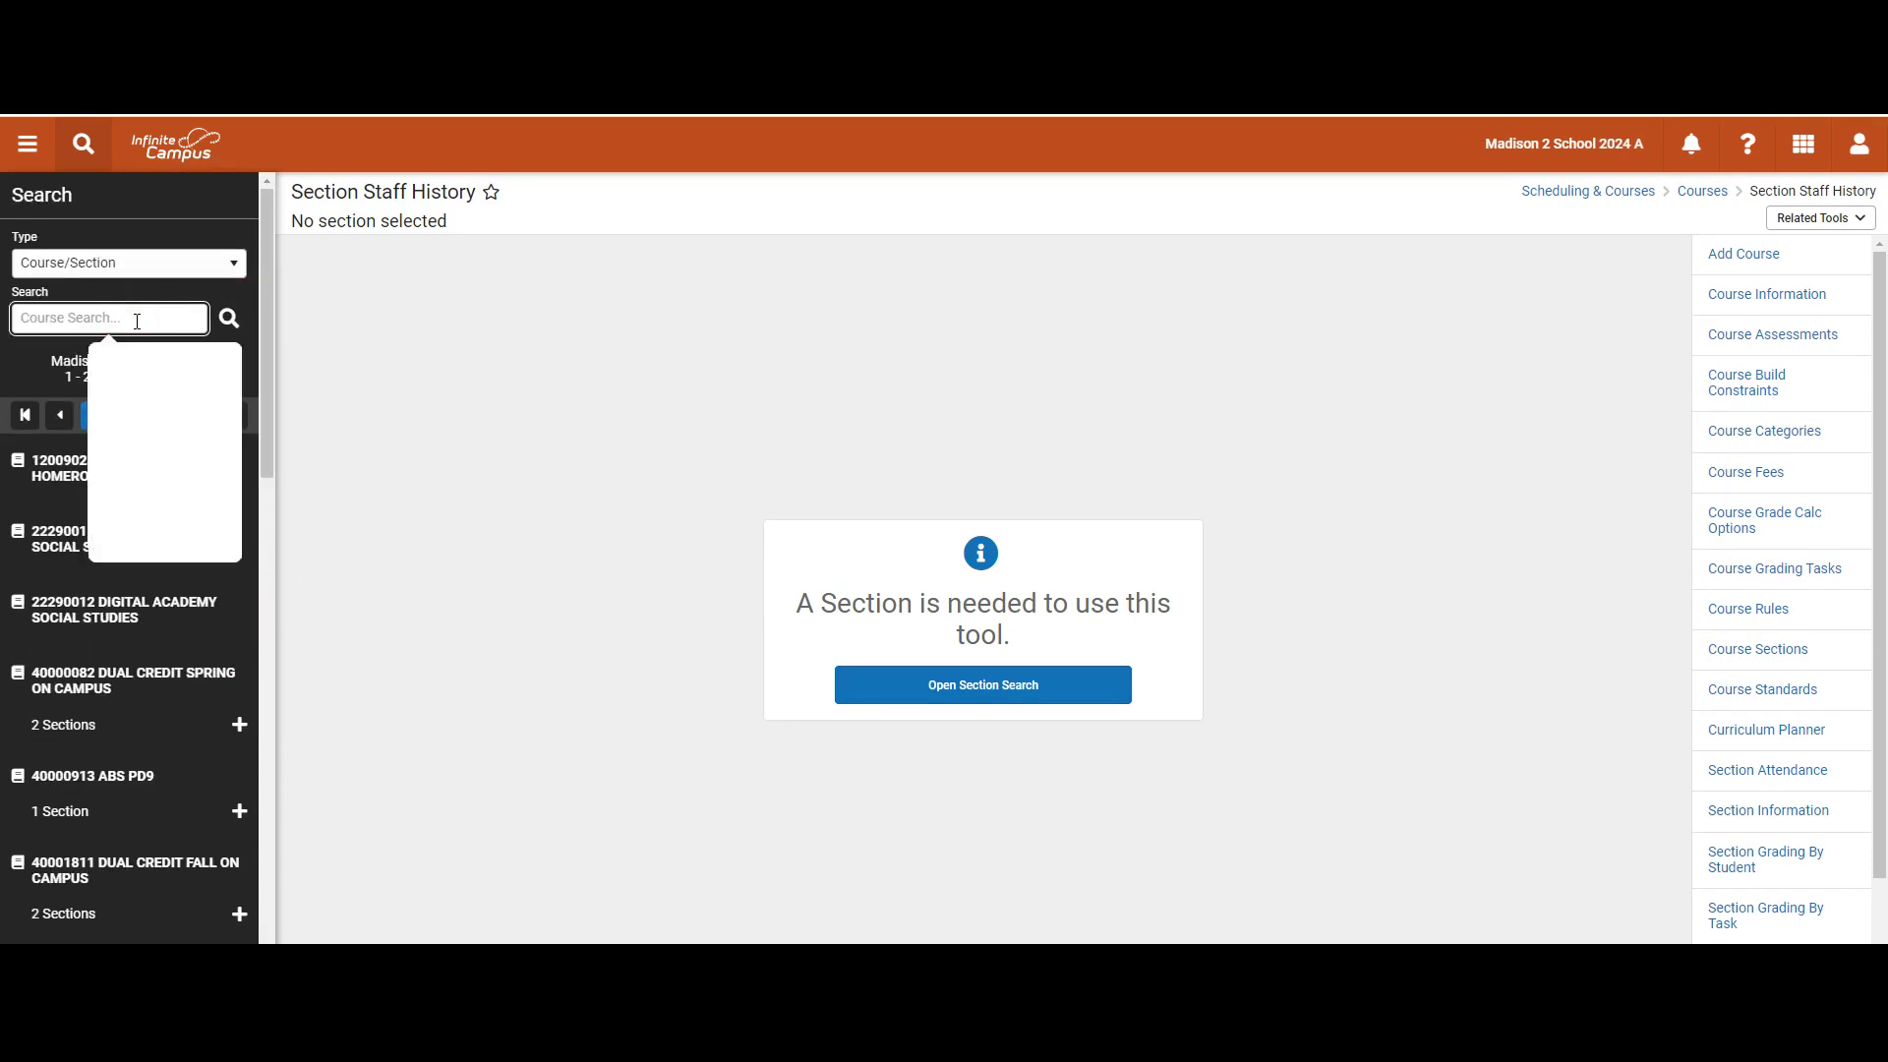
pyautogui.write('algebra')
pyautogui.press('Return')
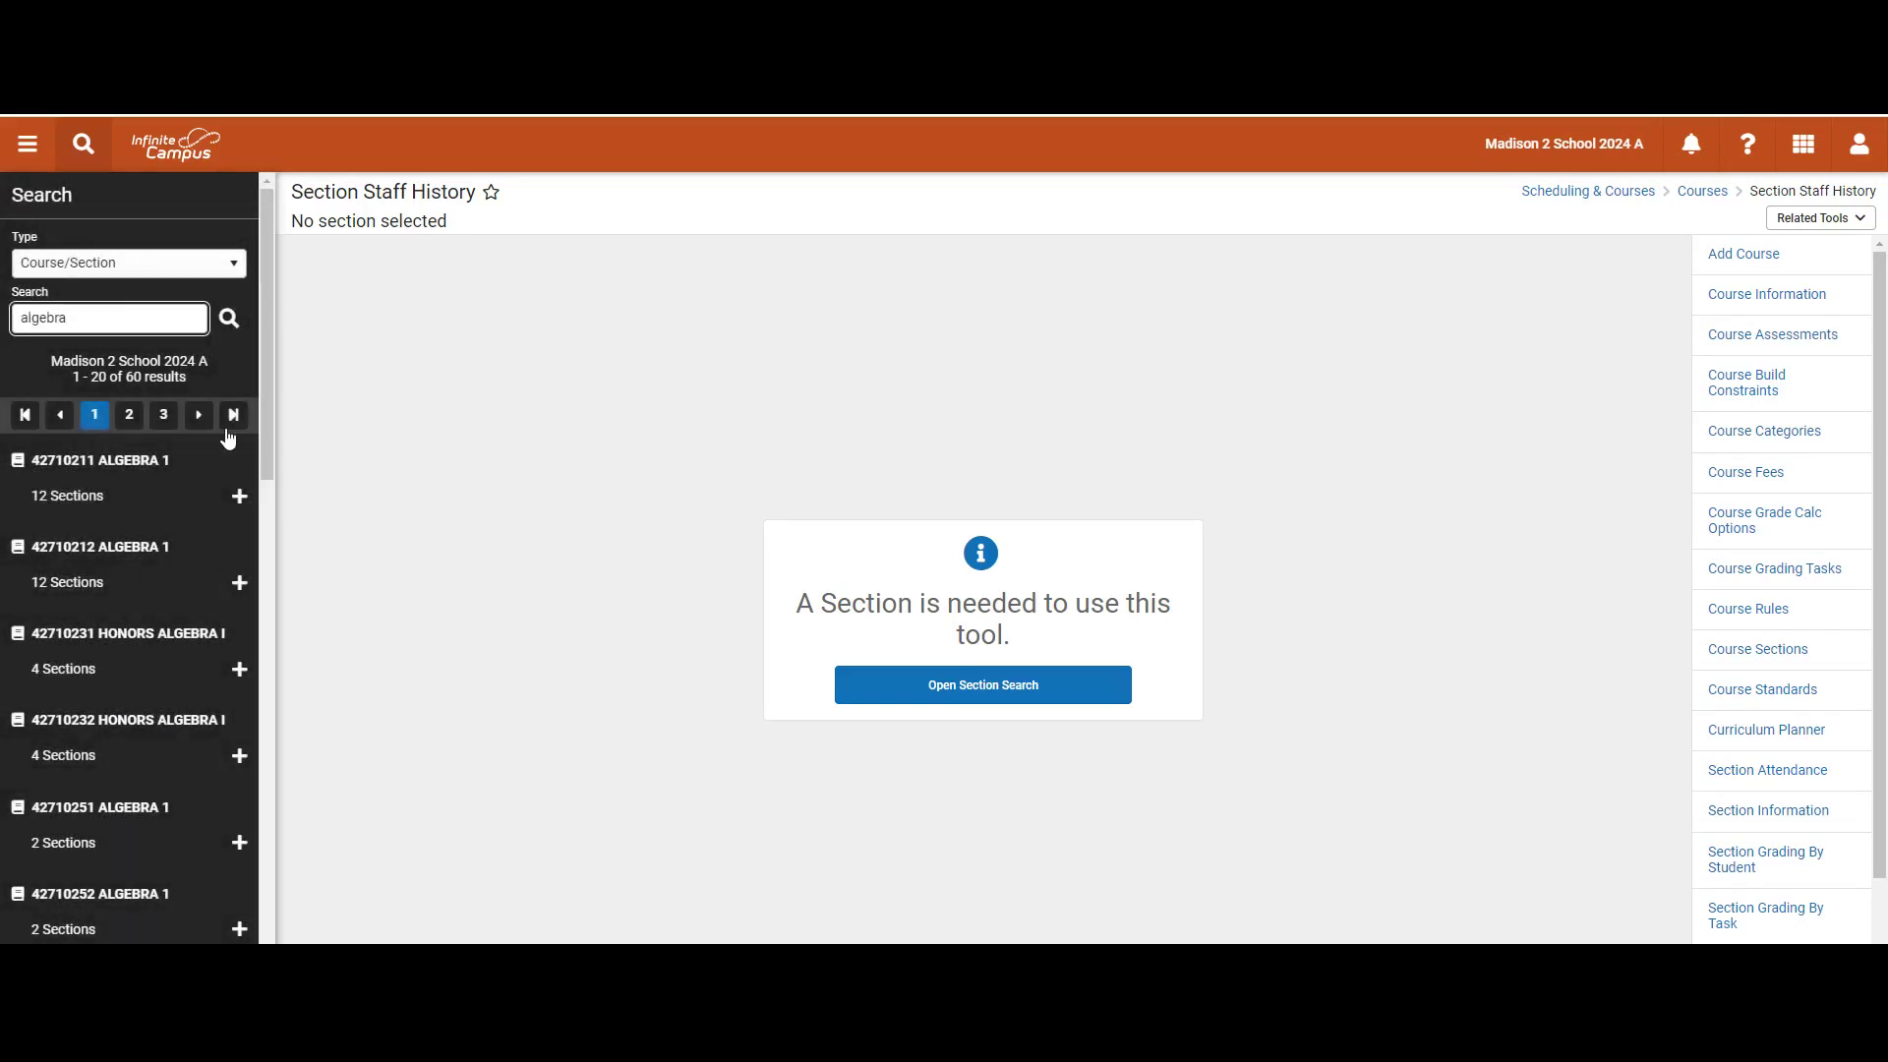
pyautogui.click(239, 498)
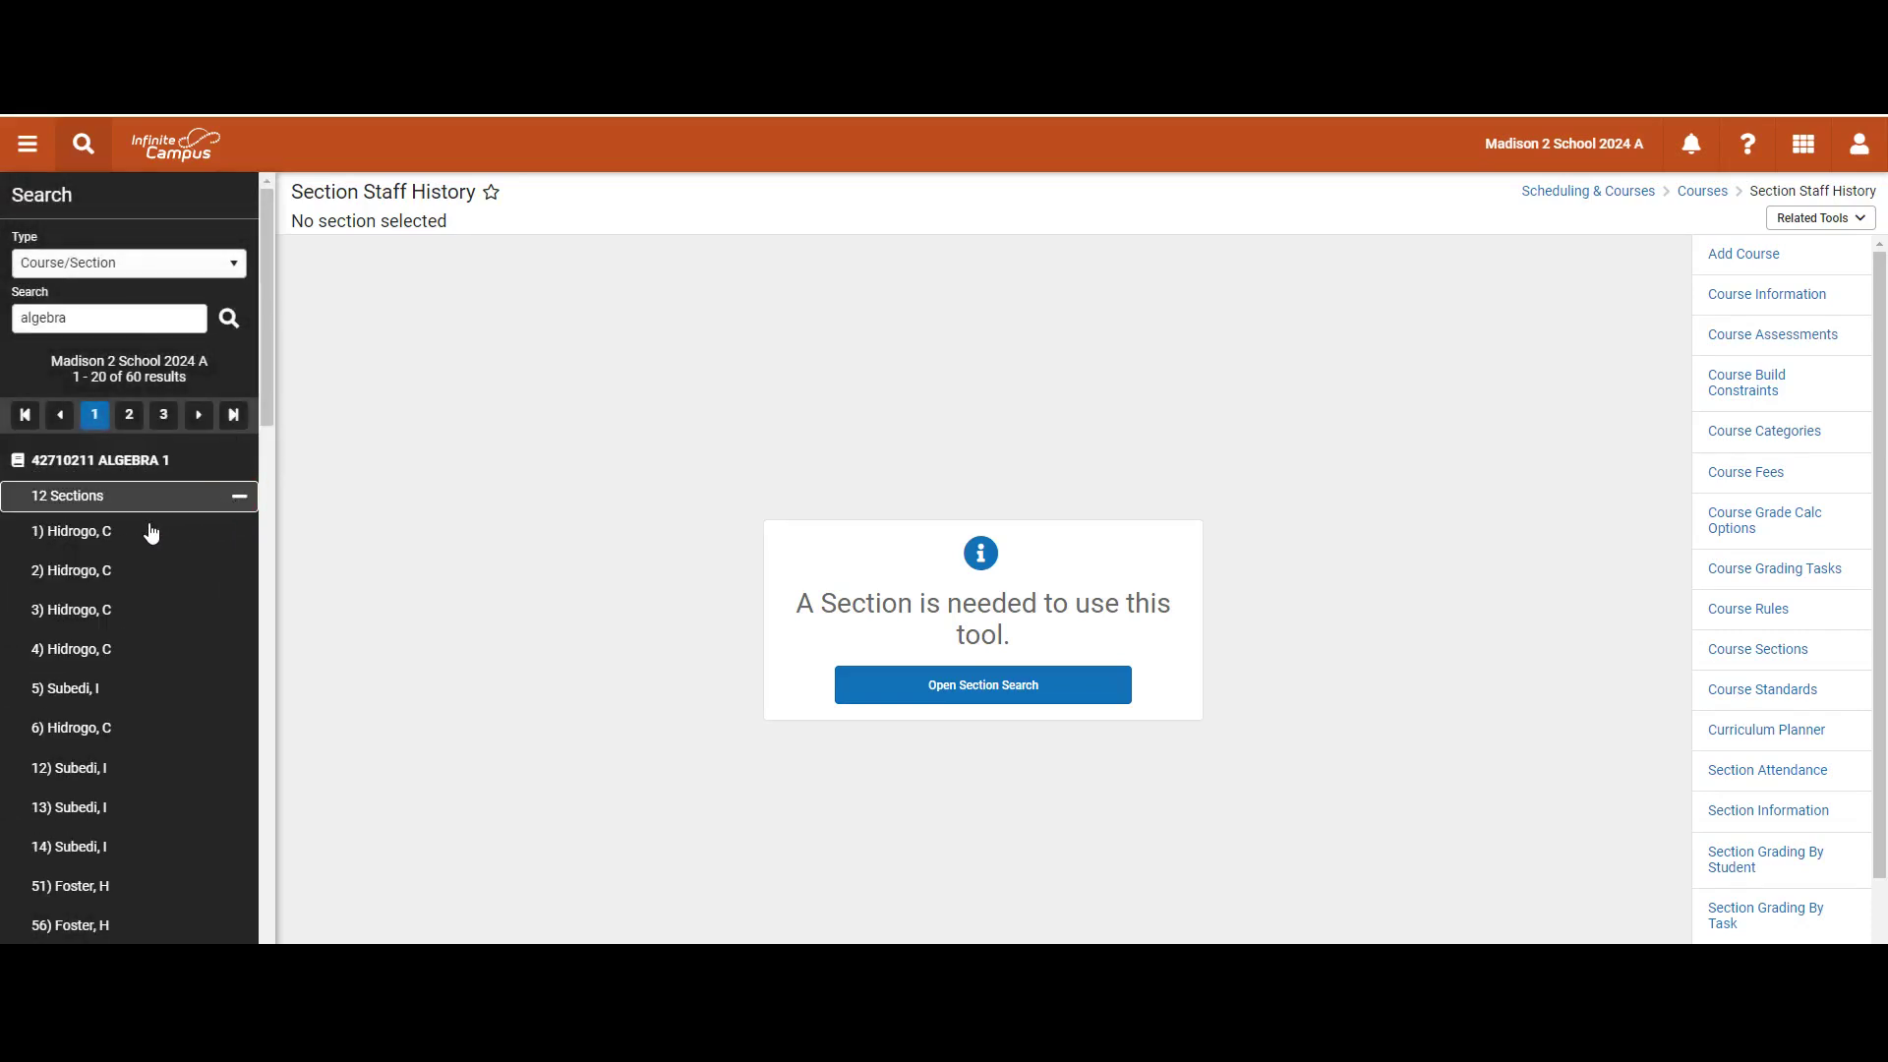
pyautogui.click(98, 537)
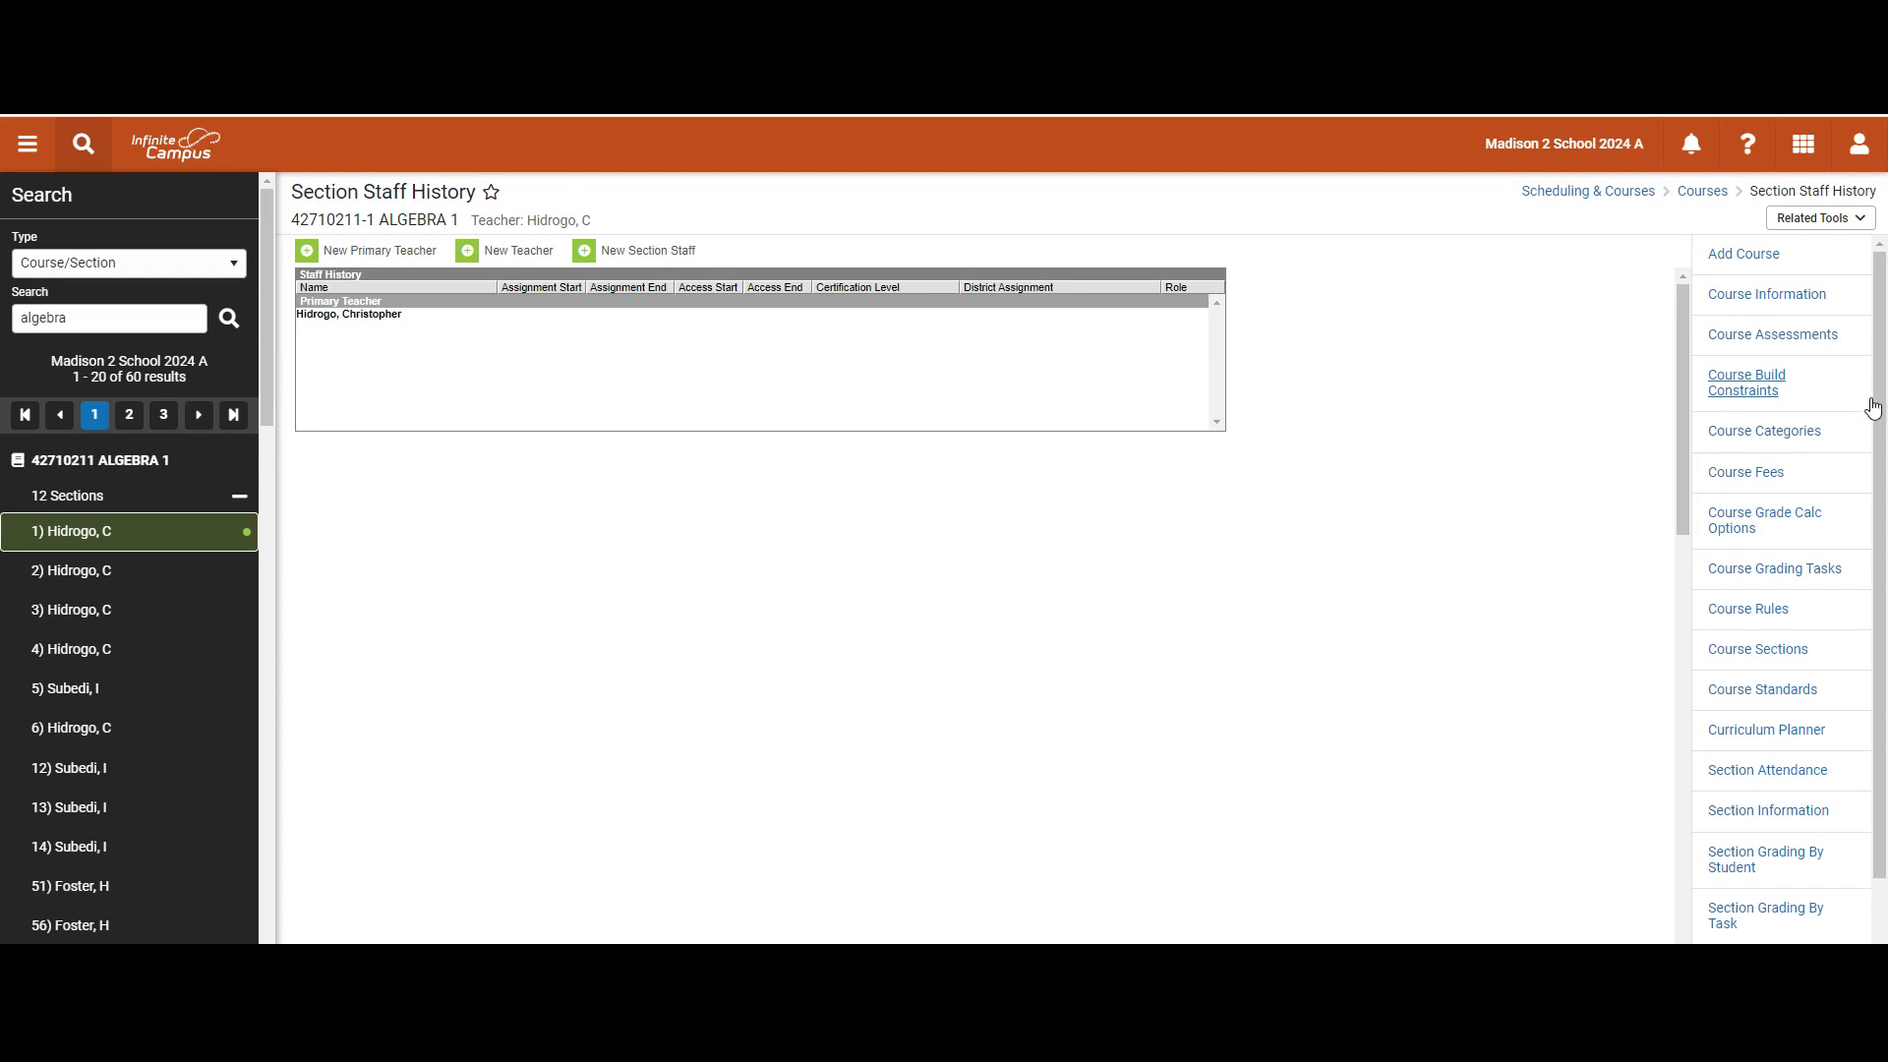
pyautogui.scroll(-2, 1873, 404)
pyautogui.scroll(2, 1874, 404)
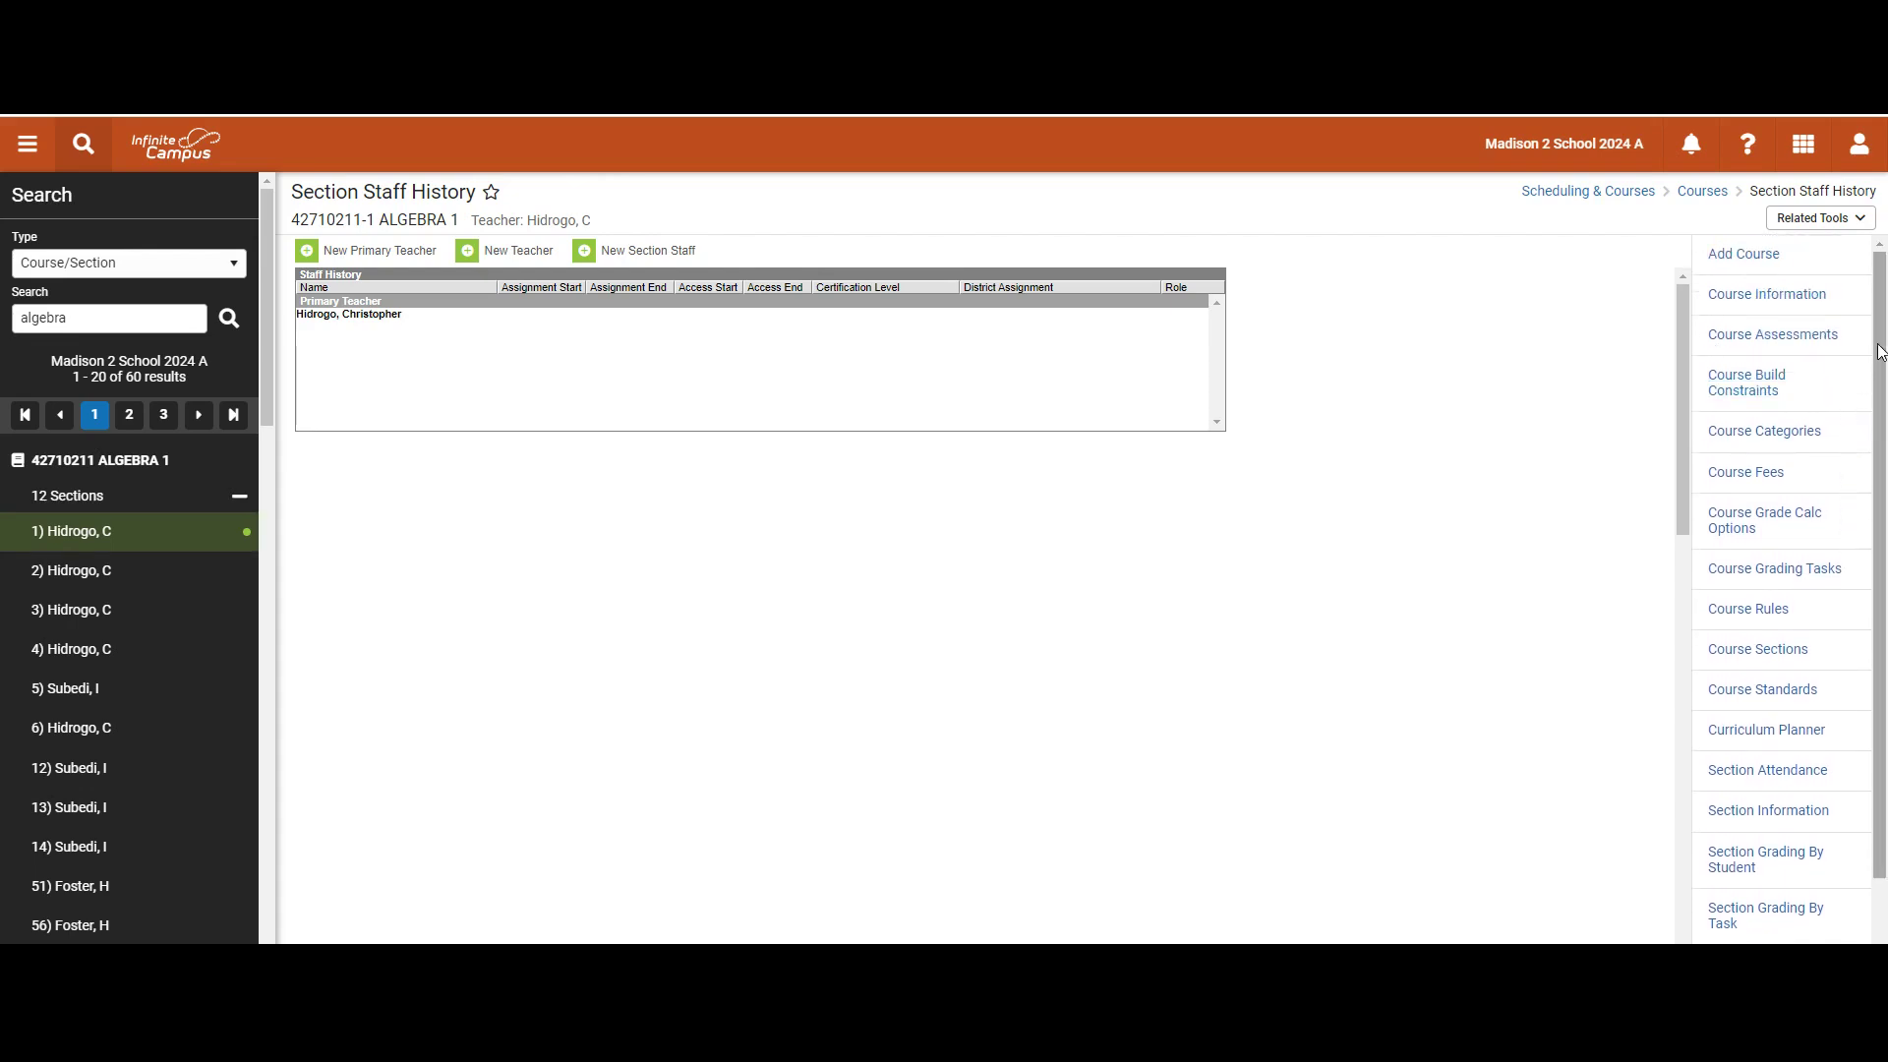
pyautogui.click(1858, 220)
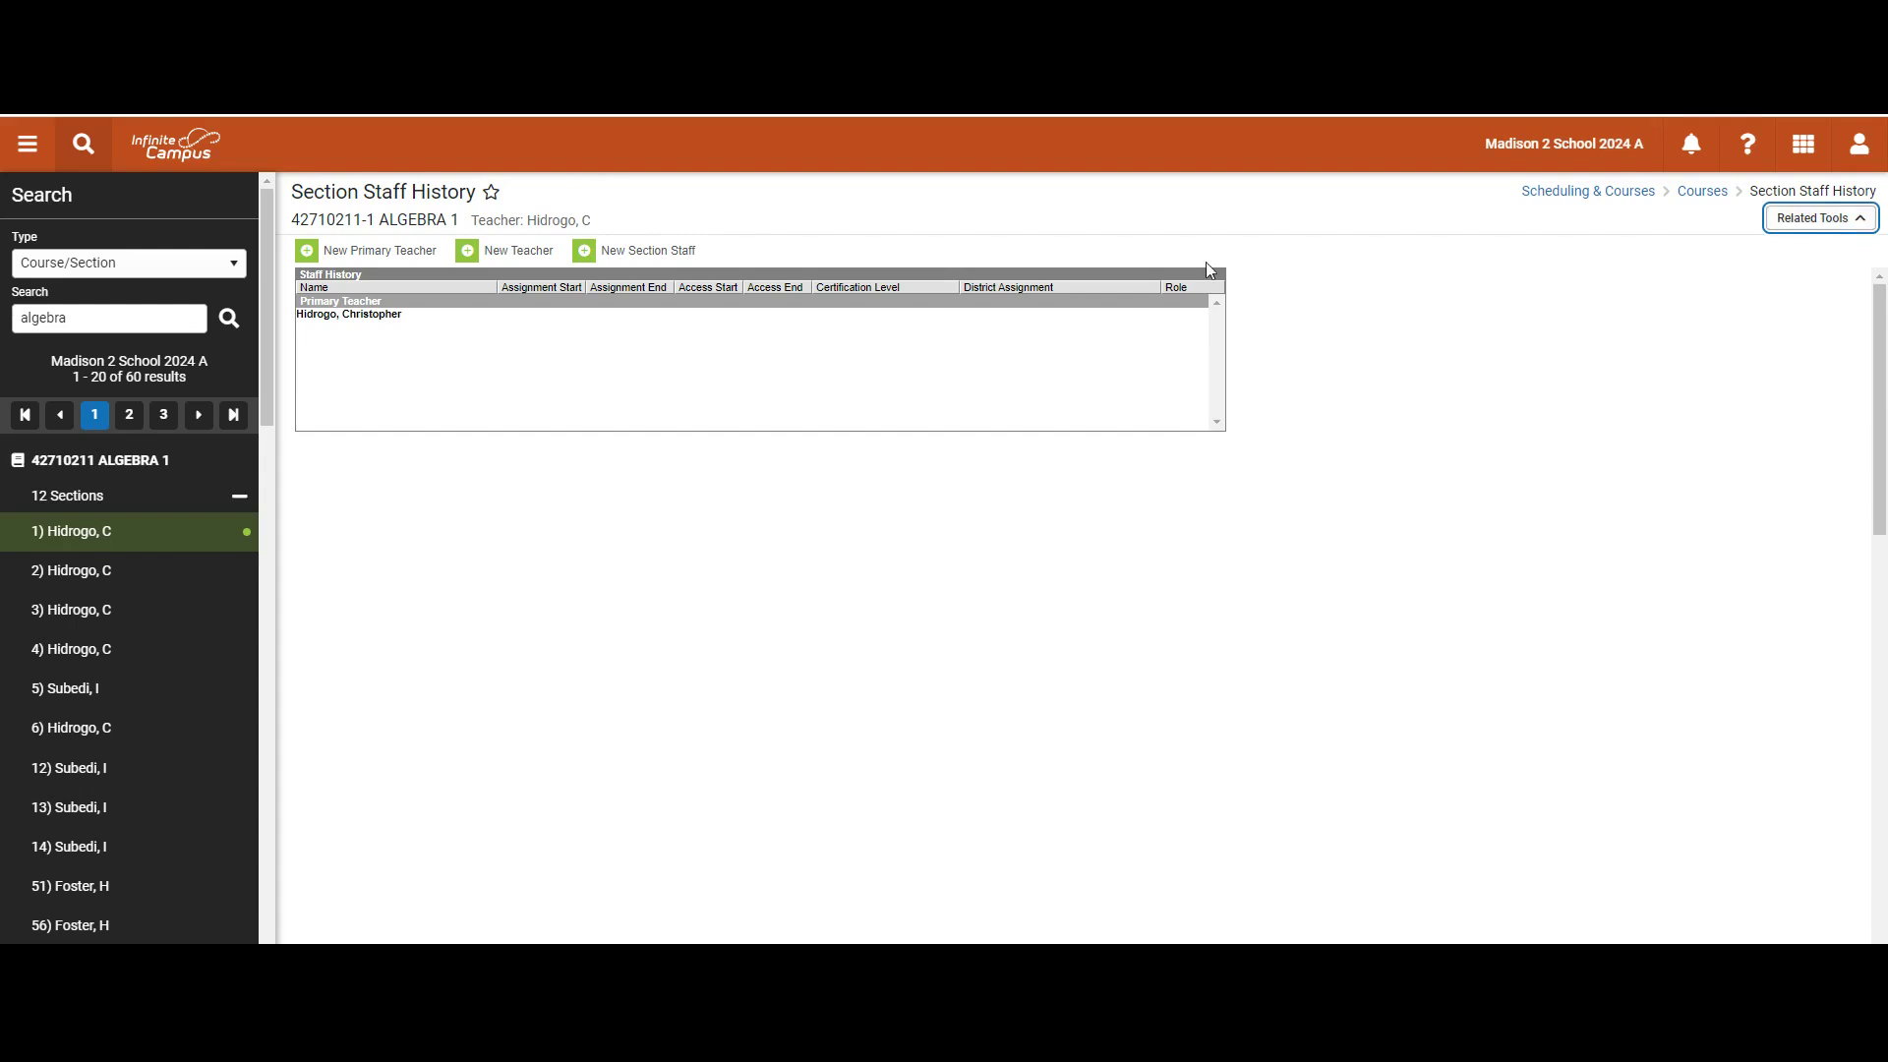
pyautogui.click(489, 195)
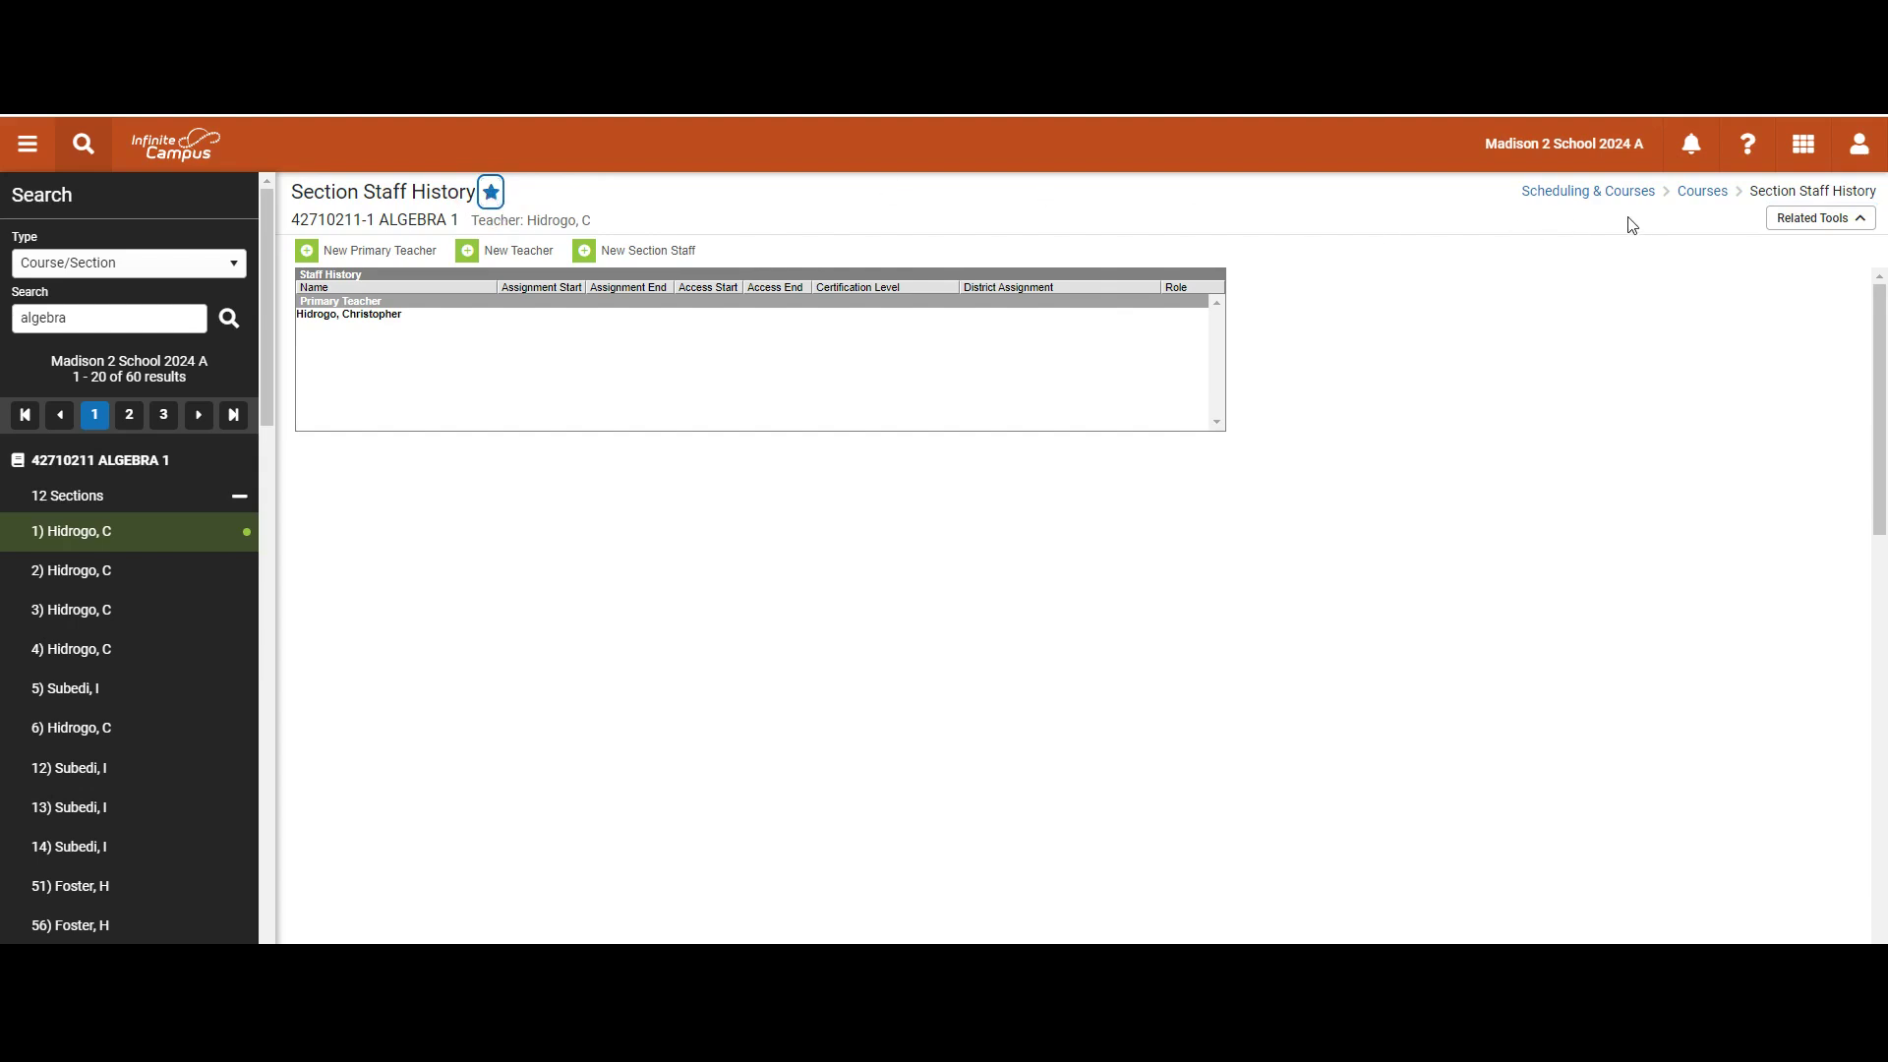
# Step: Go up to the Scheduling & Courses overview and run a Student search for 'tho', replacing 'algebra'
pyautogui.click(1714, 193)
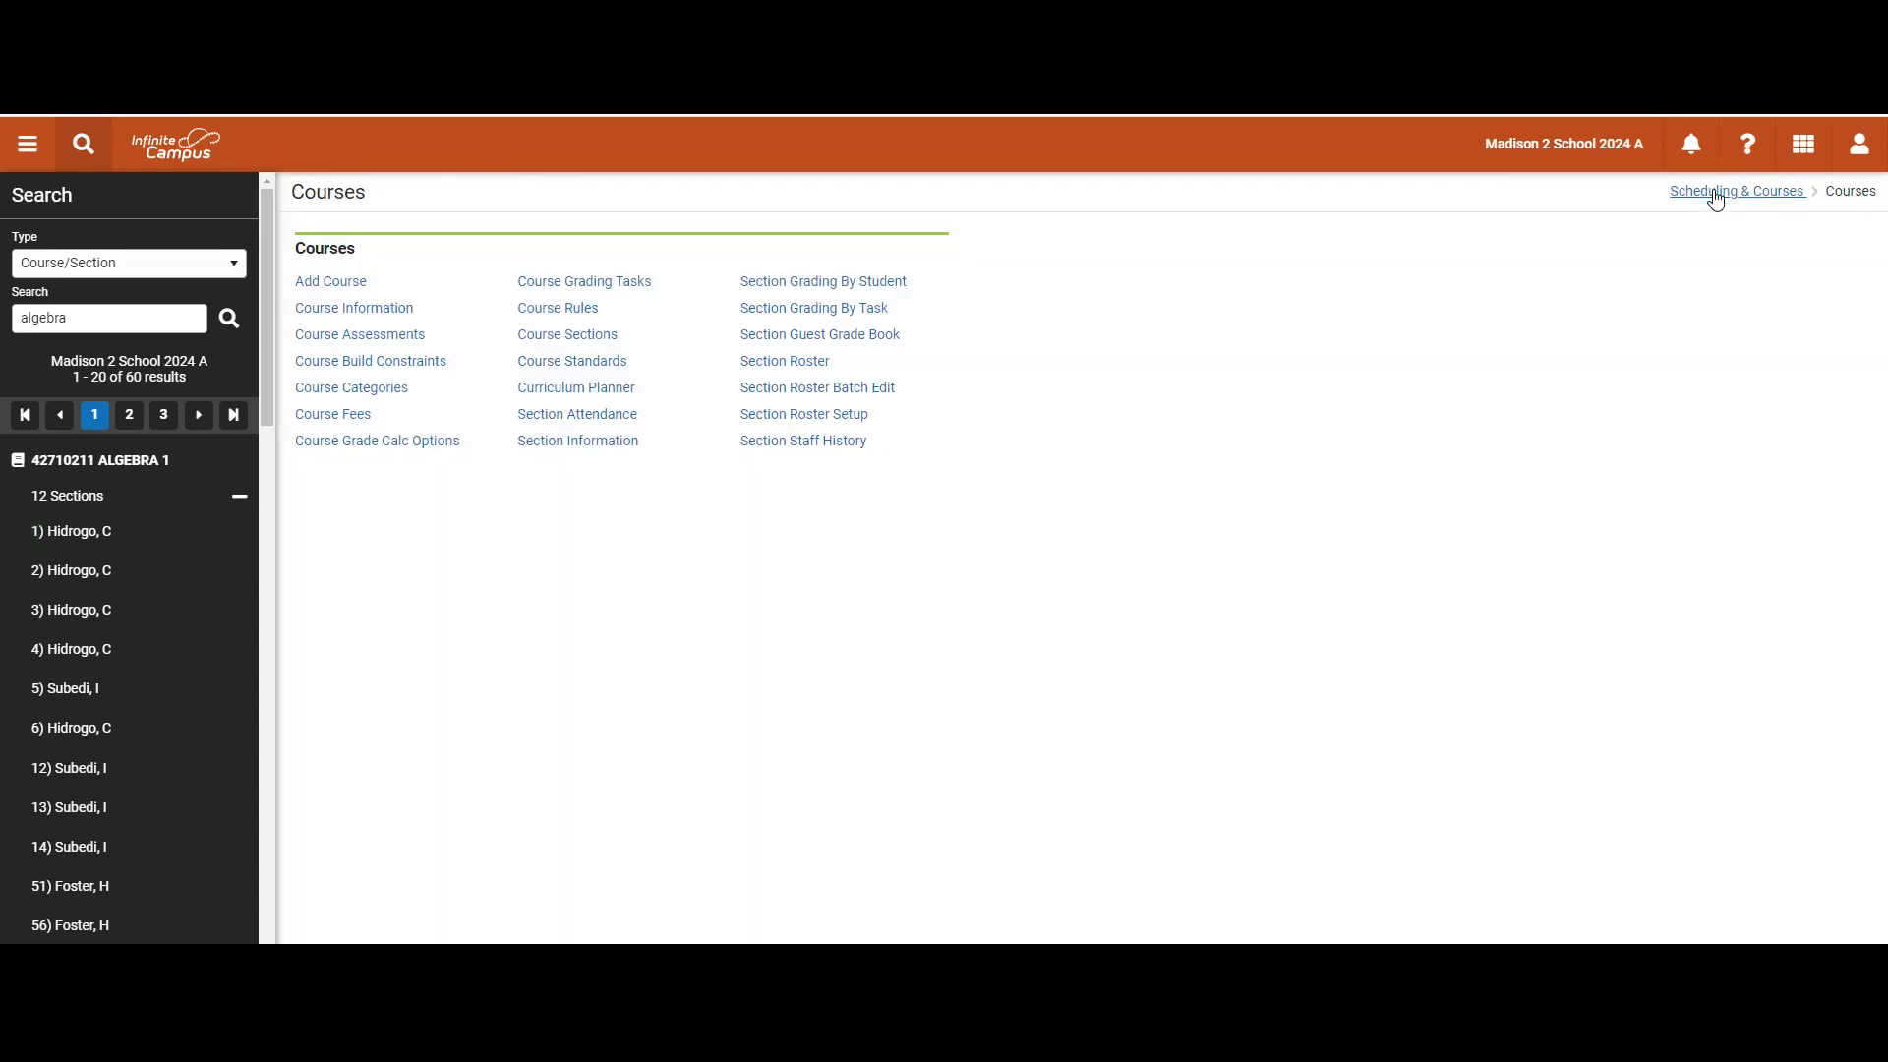
pyautogui.click(1746, 195)
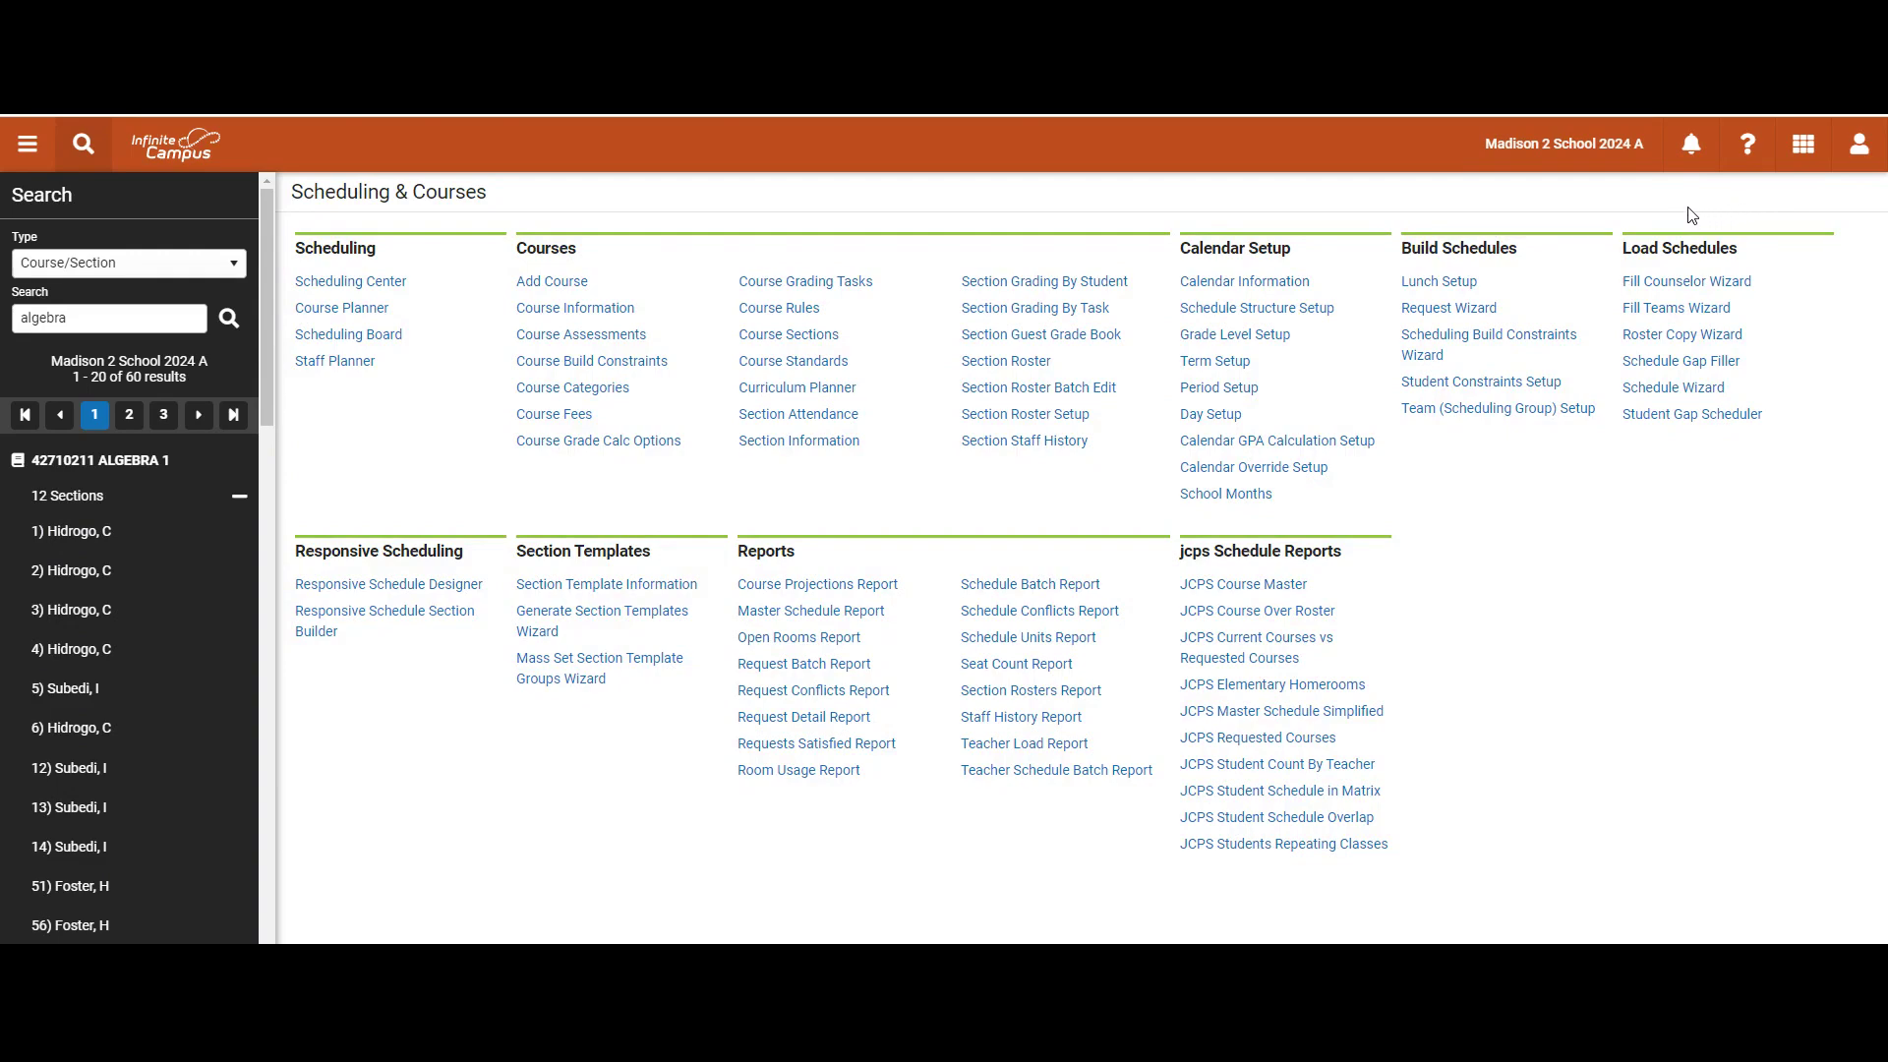
pyautogui.click(115, 264)
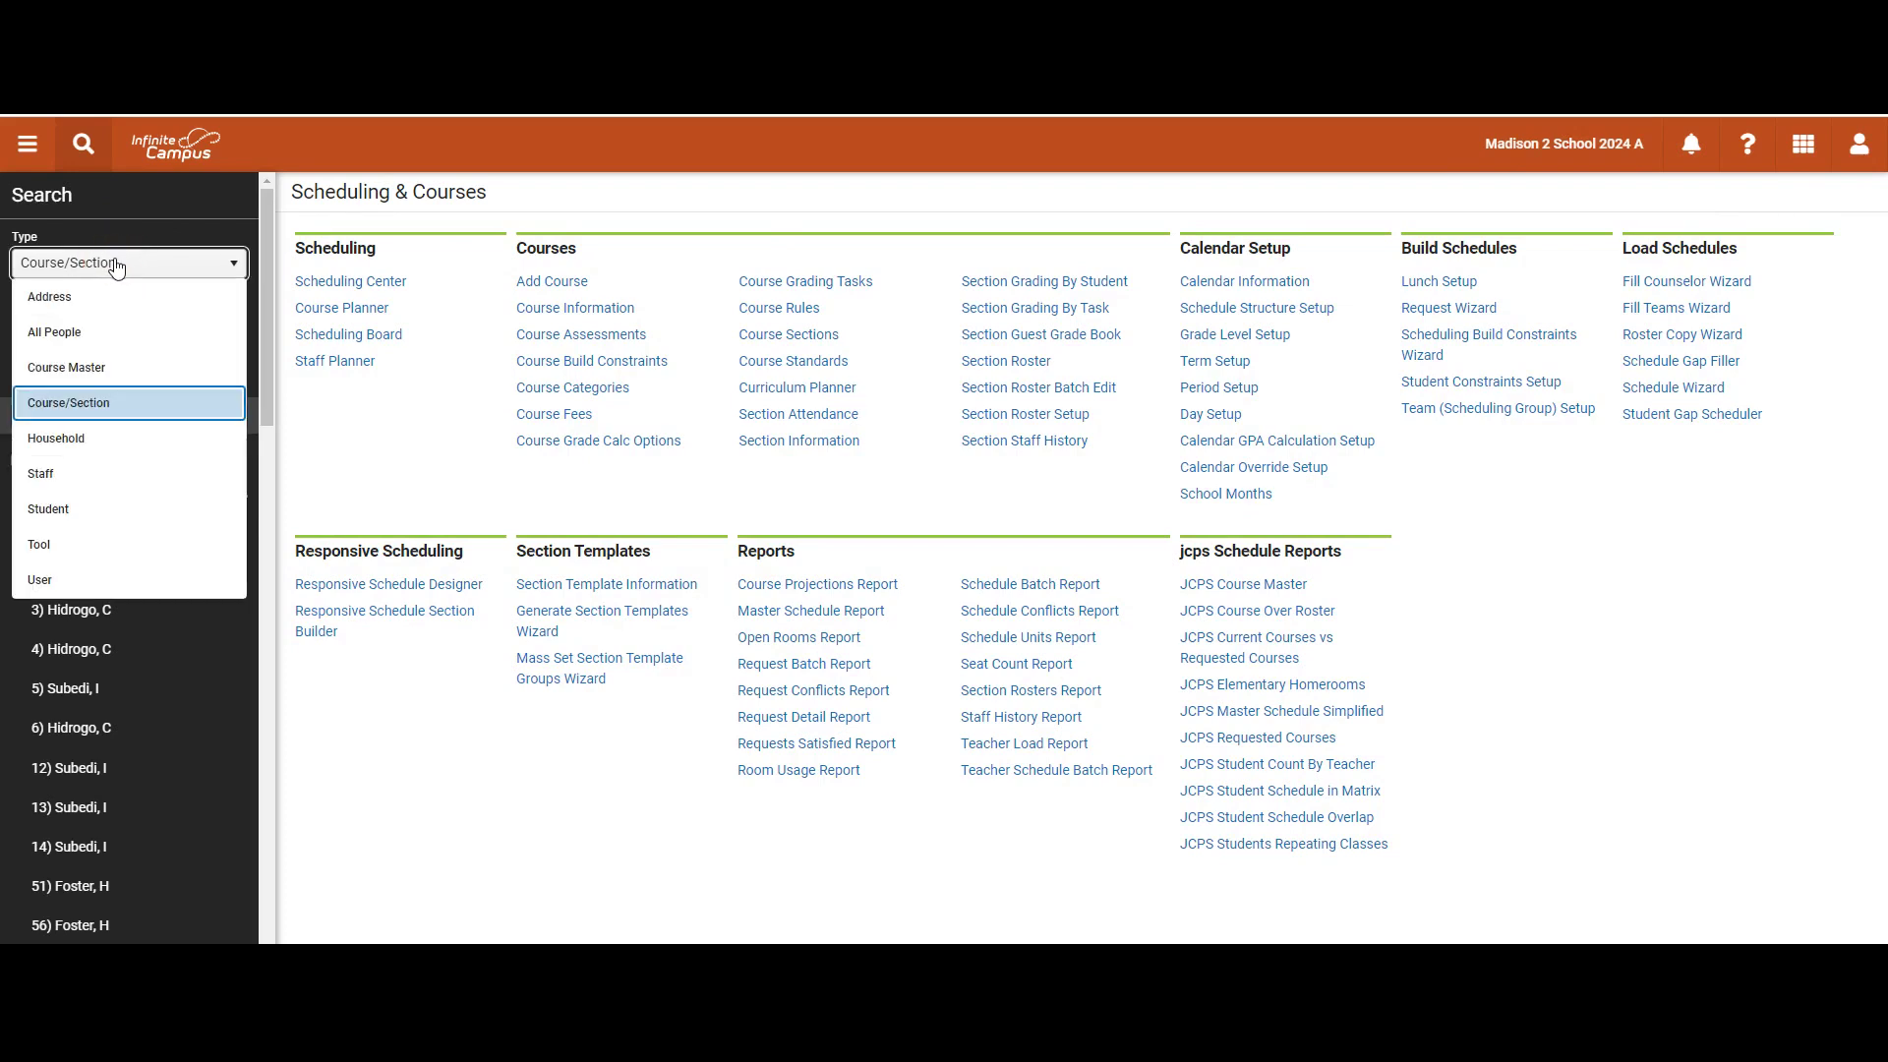
pyautogui.click(54, 508)
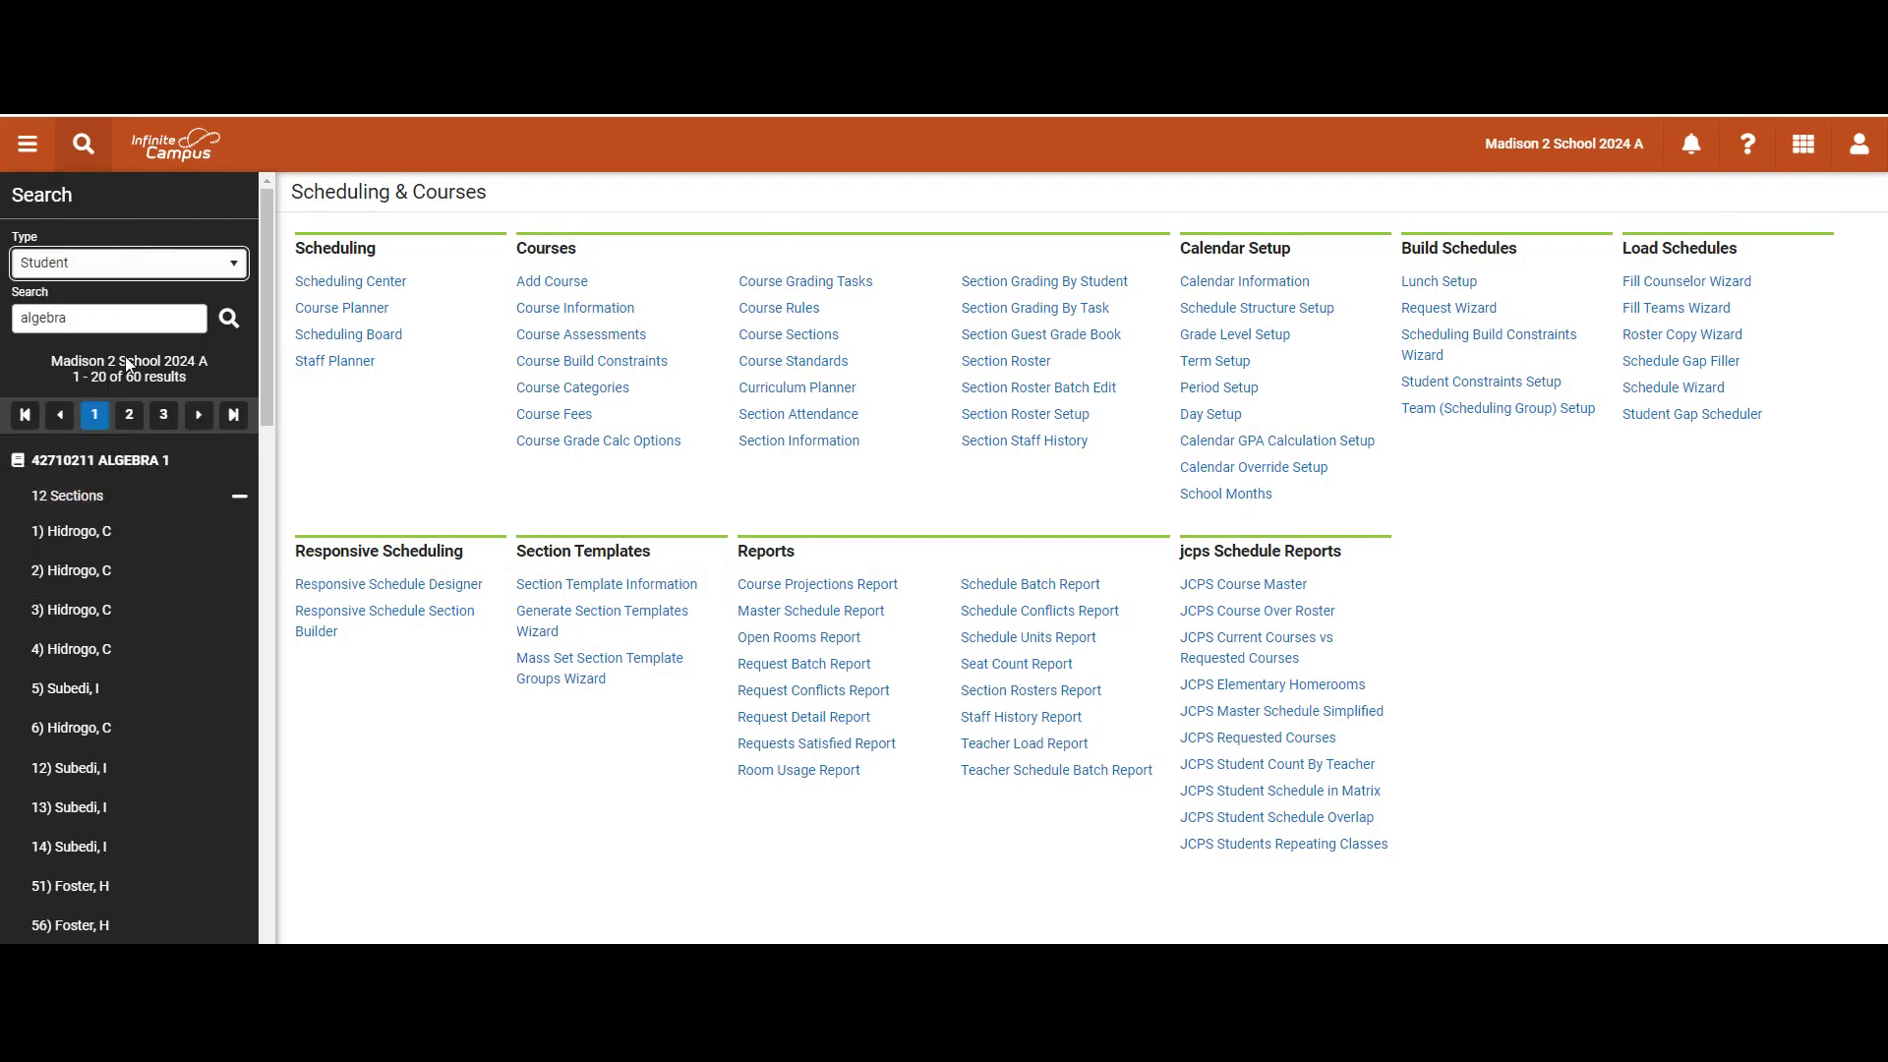
pyautogui.moveTo(104, 315); pyautogui.dragTo(2, 315)
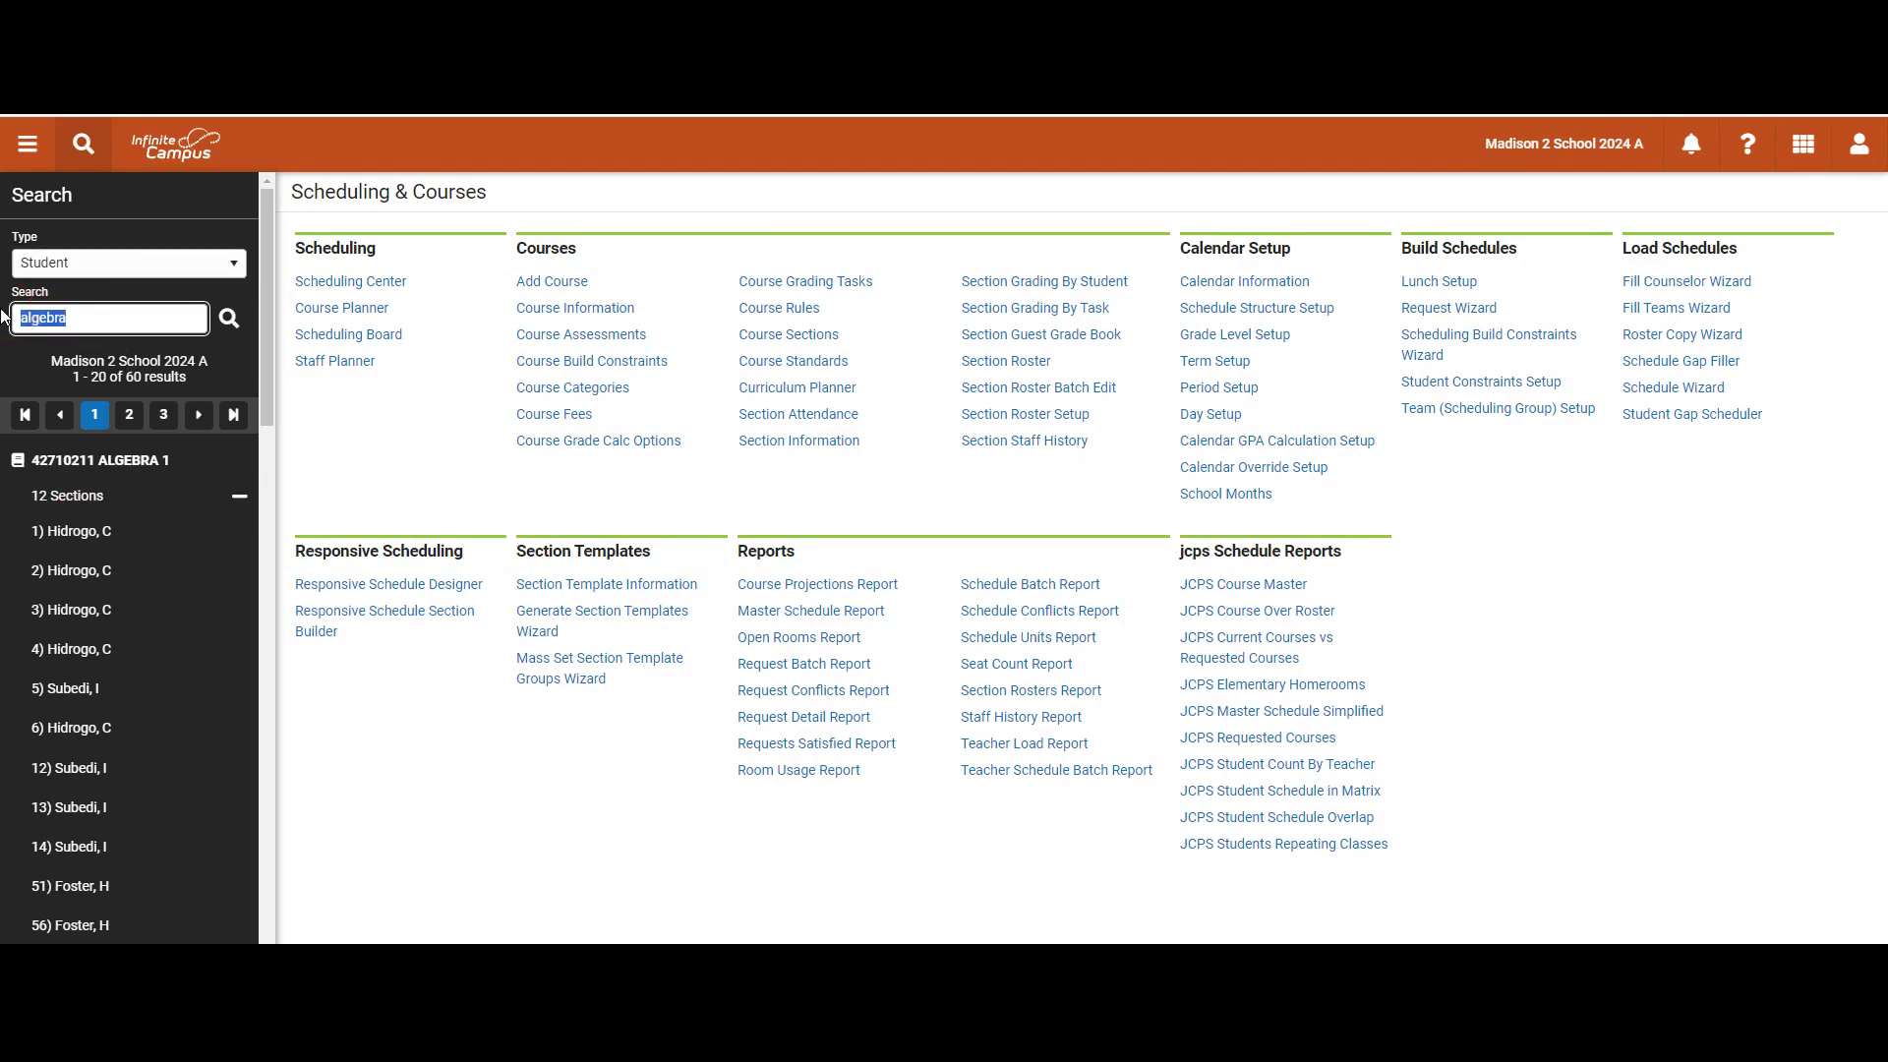
pyautogui.press('BackSpace')
pyautogui.write('tho')
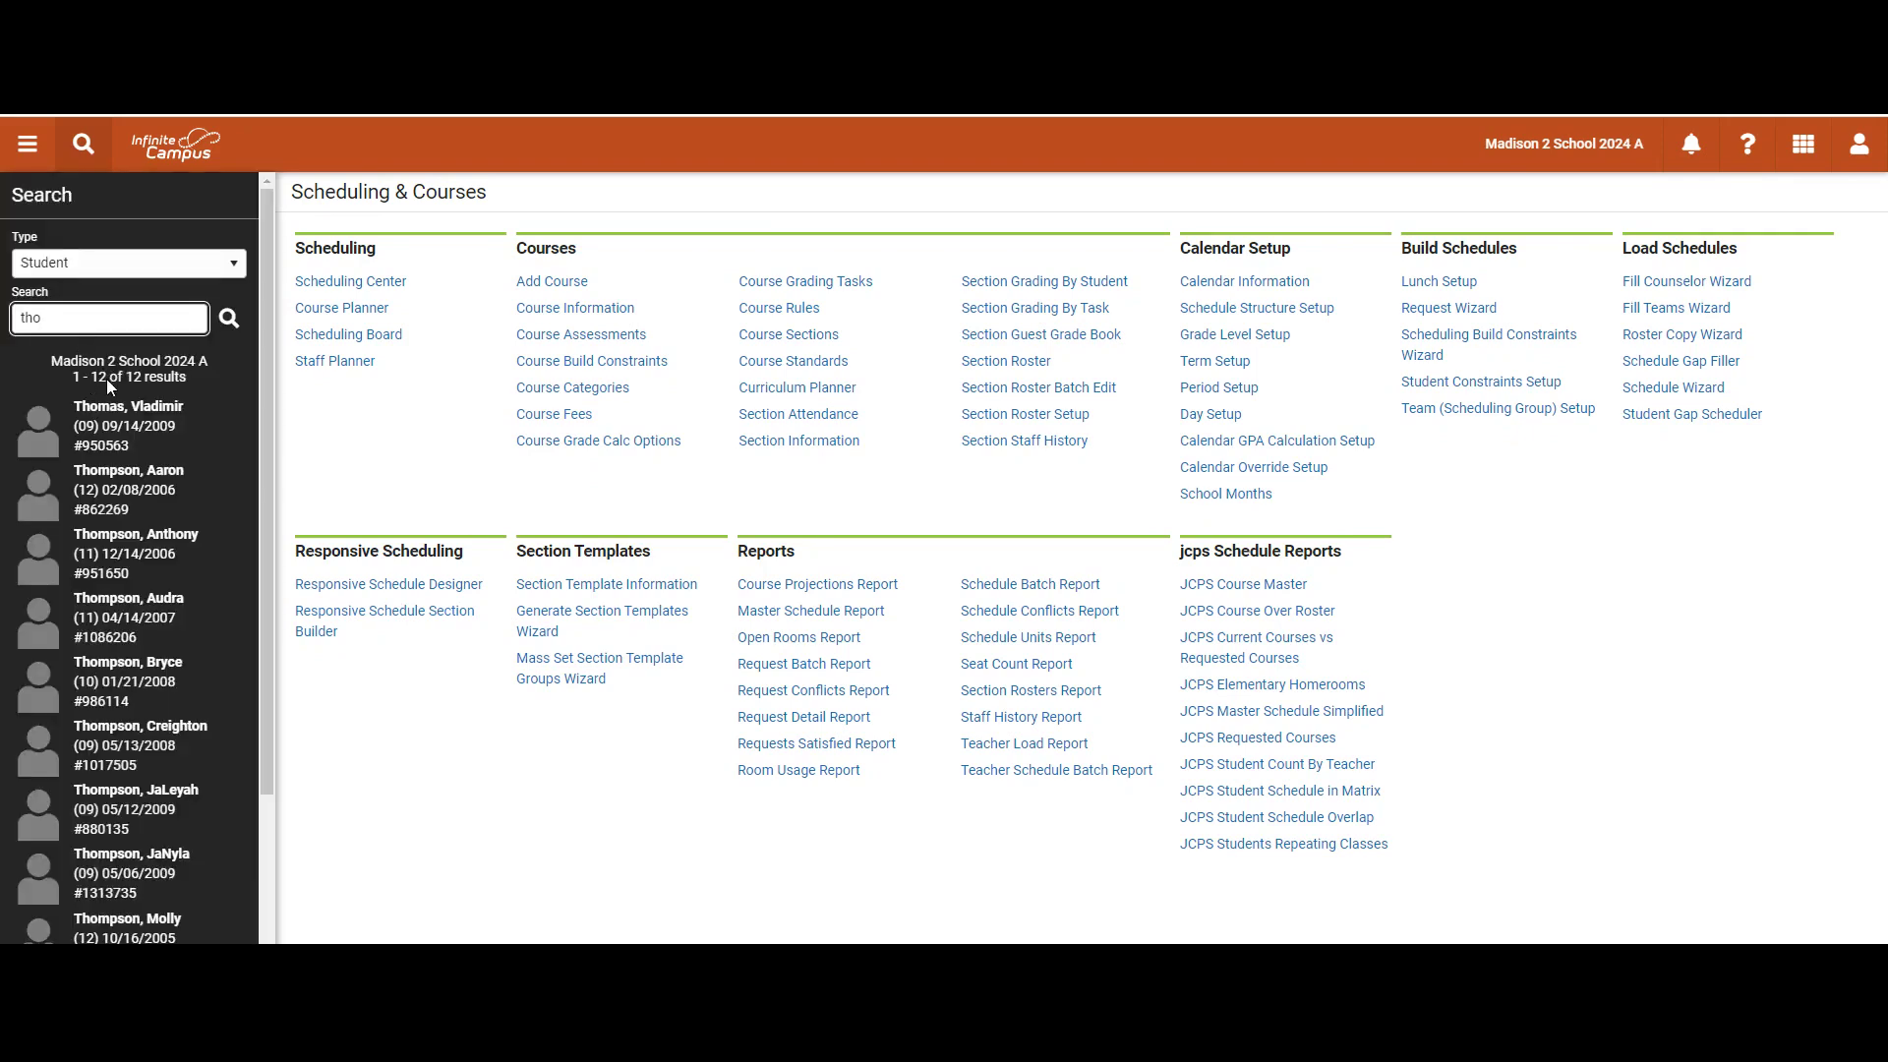
# Step: Open a student from the results, view their Grades then Behavior via Related Tools, and show Recent Tools
pyautogui.click(128, 675)
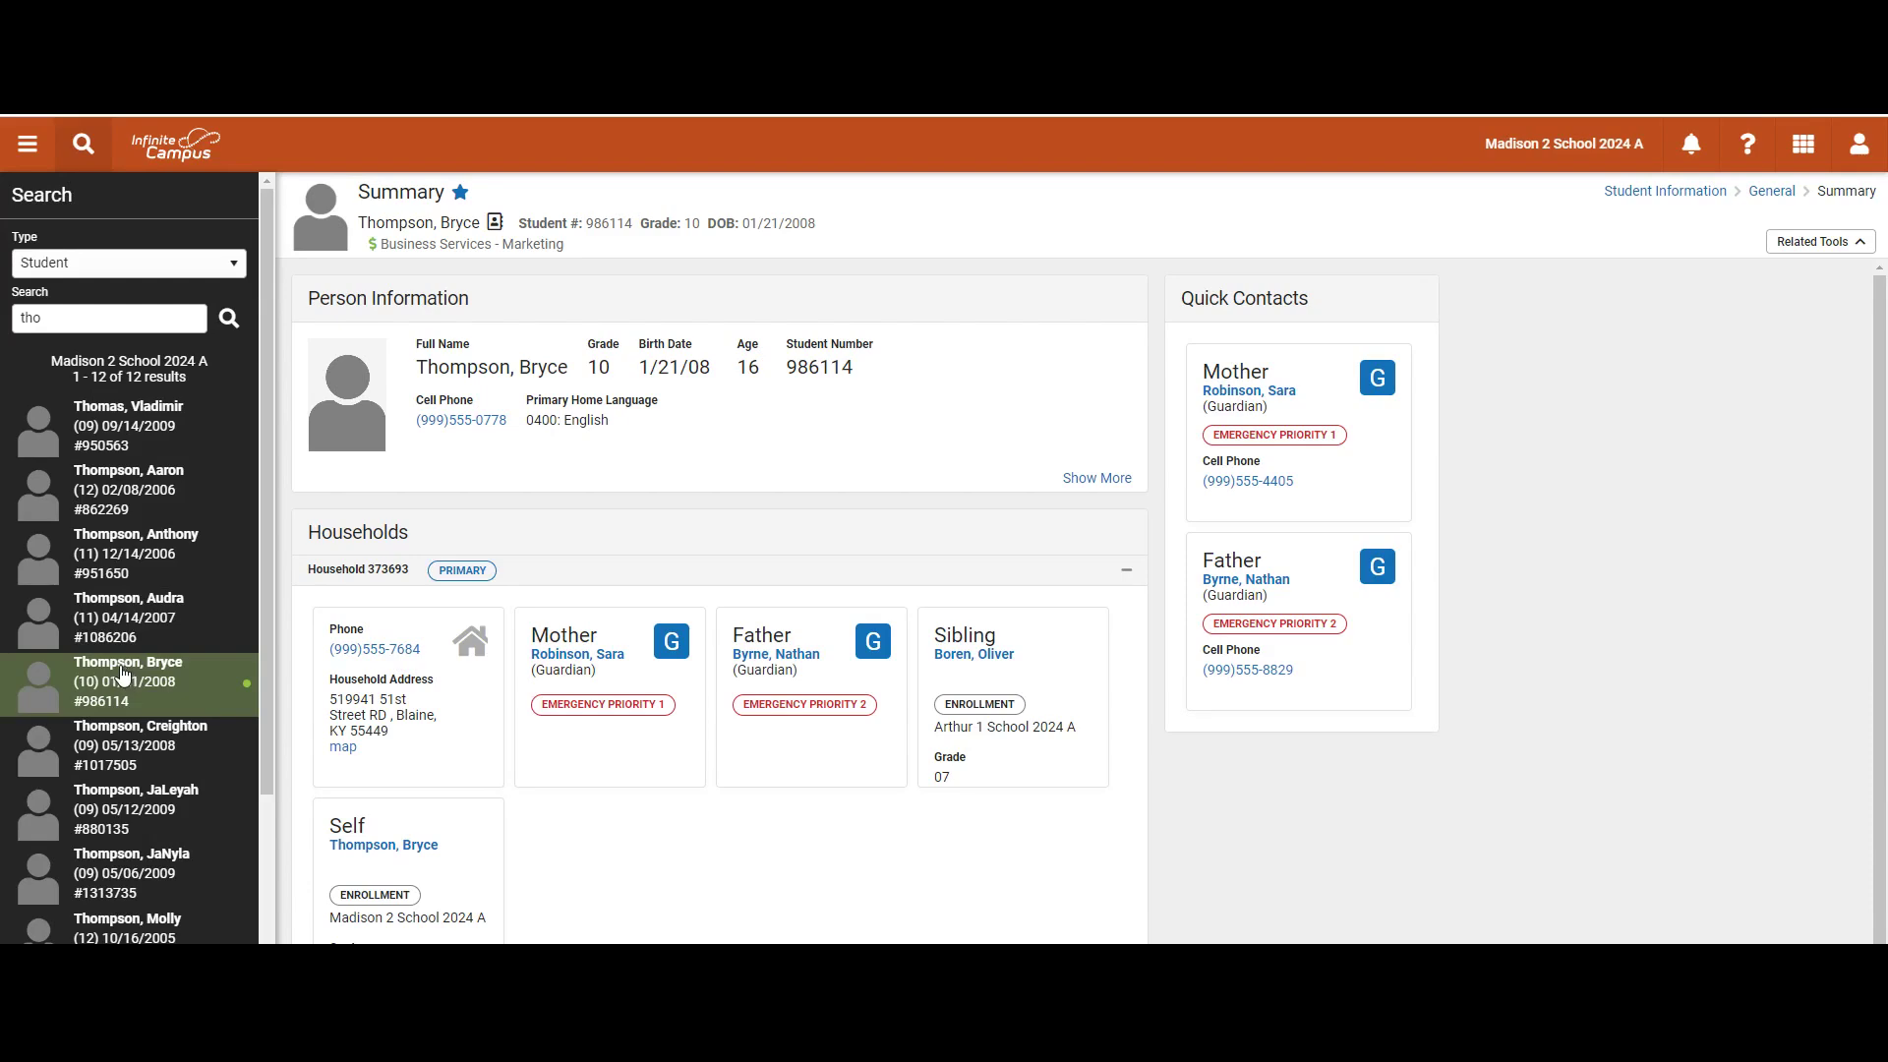
pyautogui.click(1842, 246)
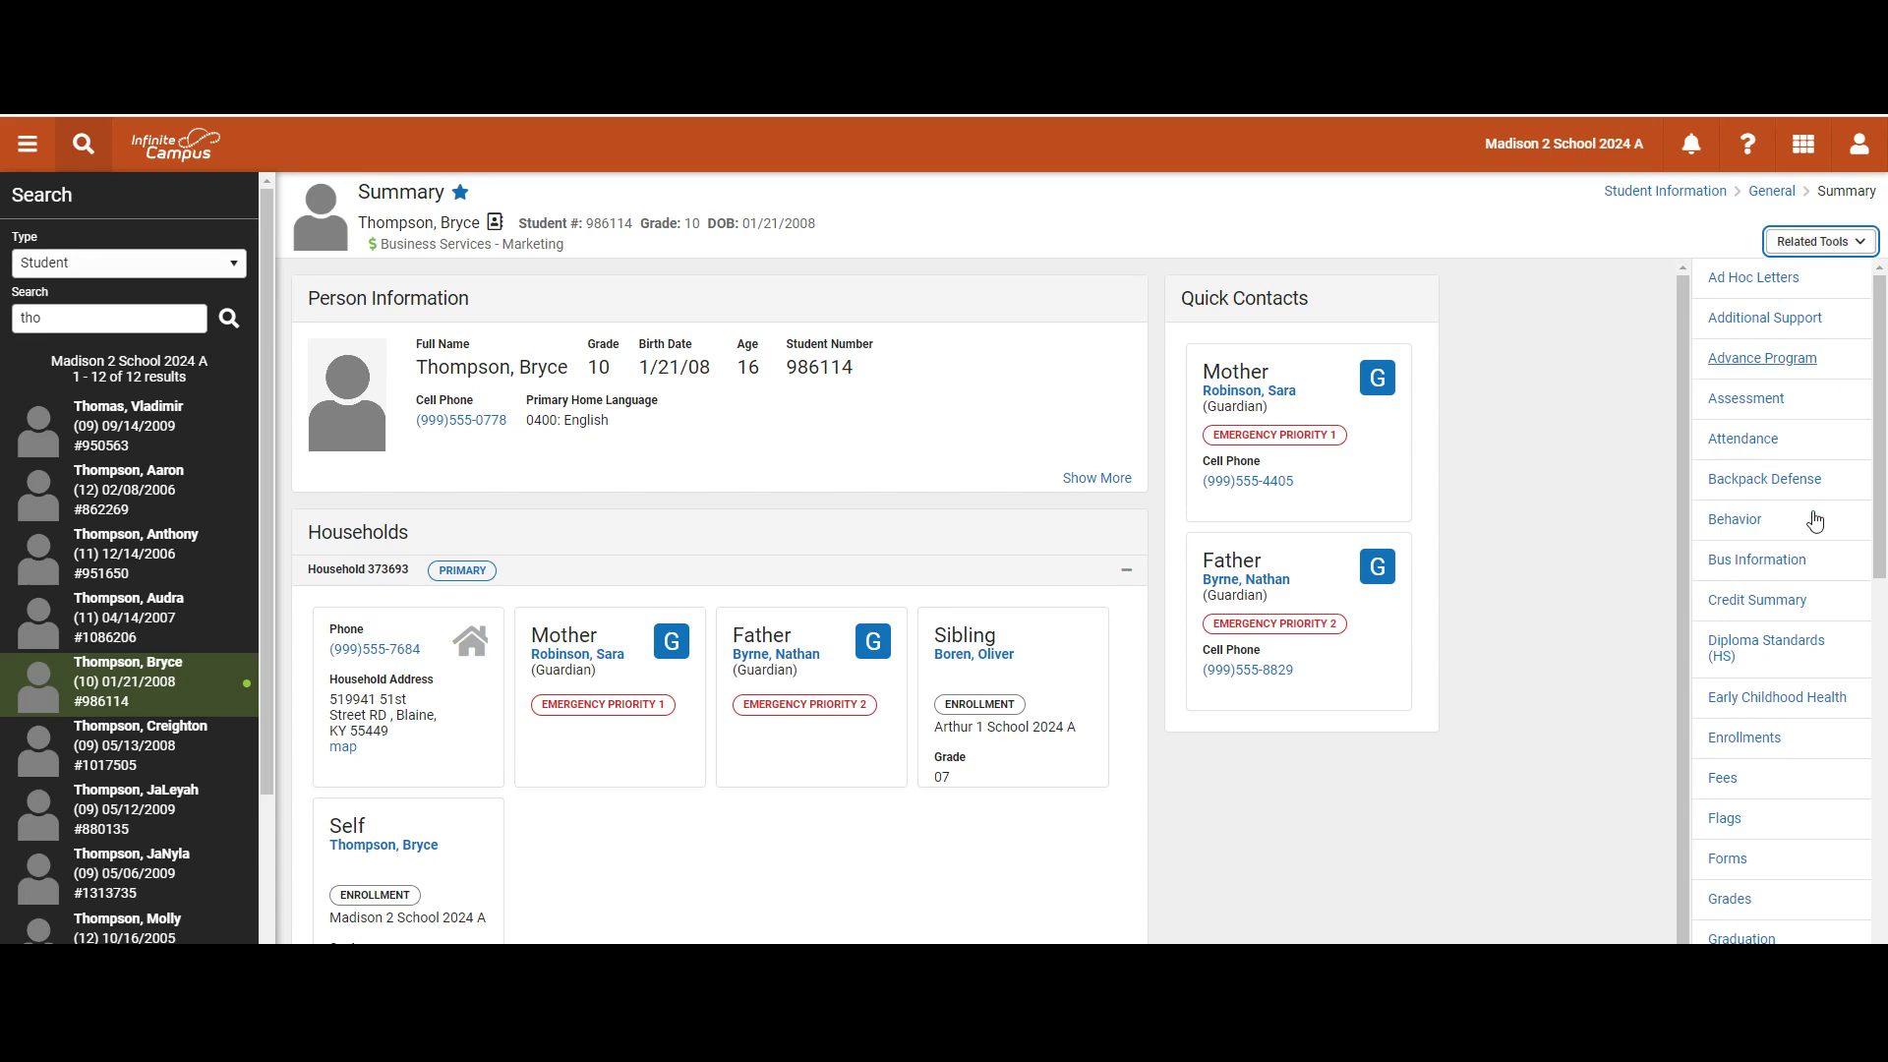
pyautogui.click(1734, 898)
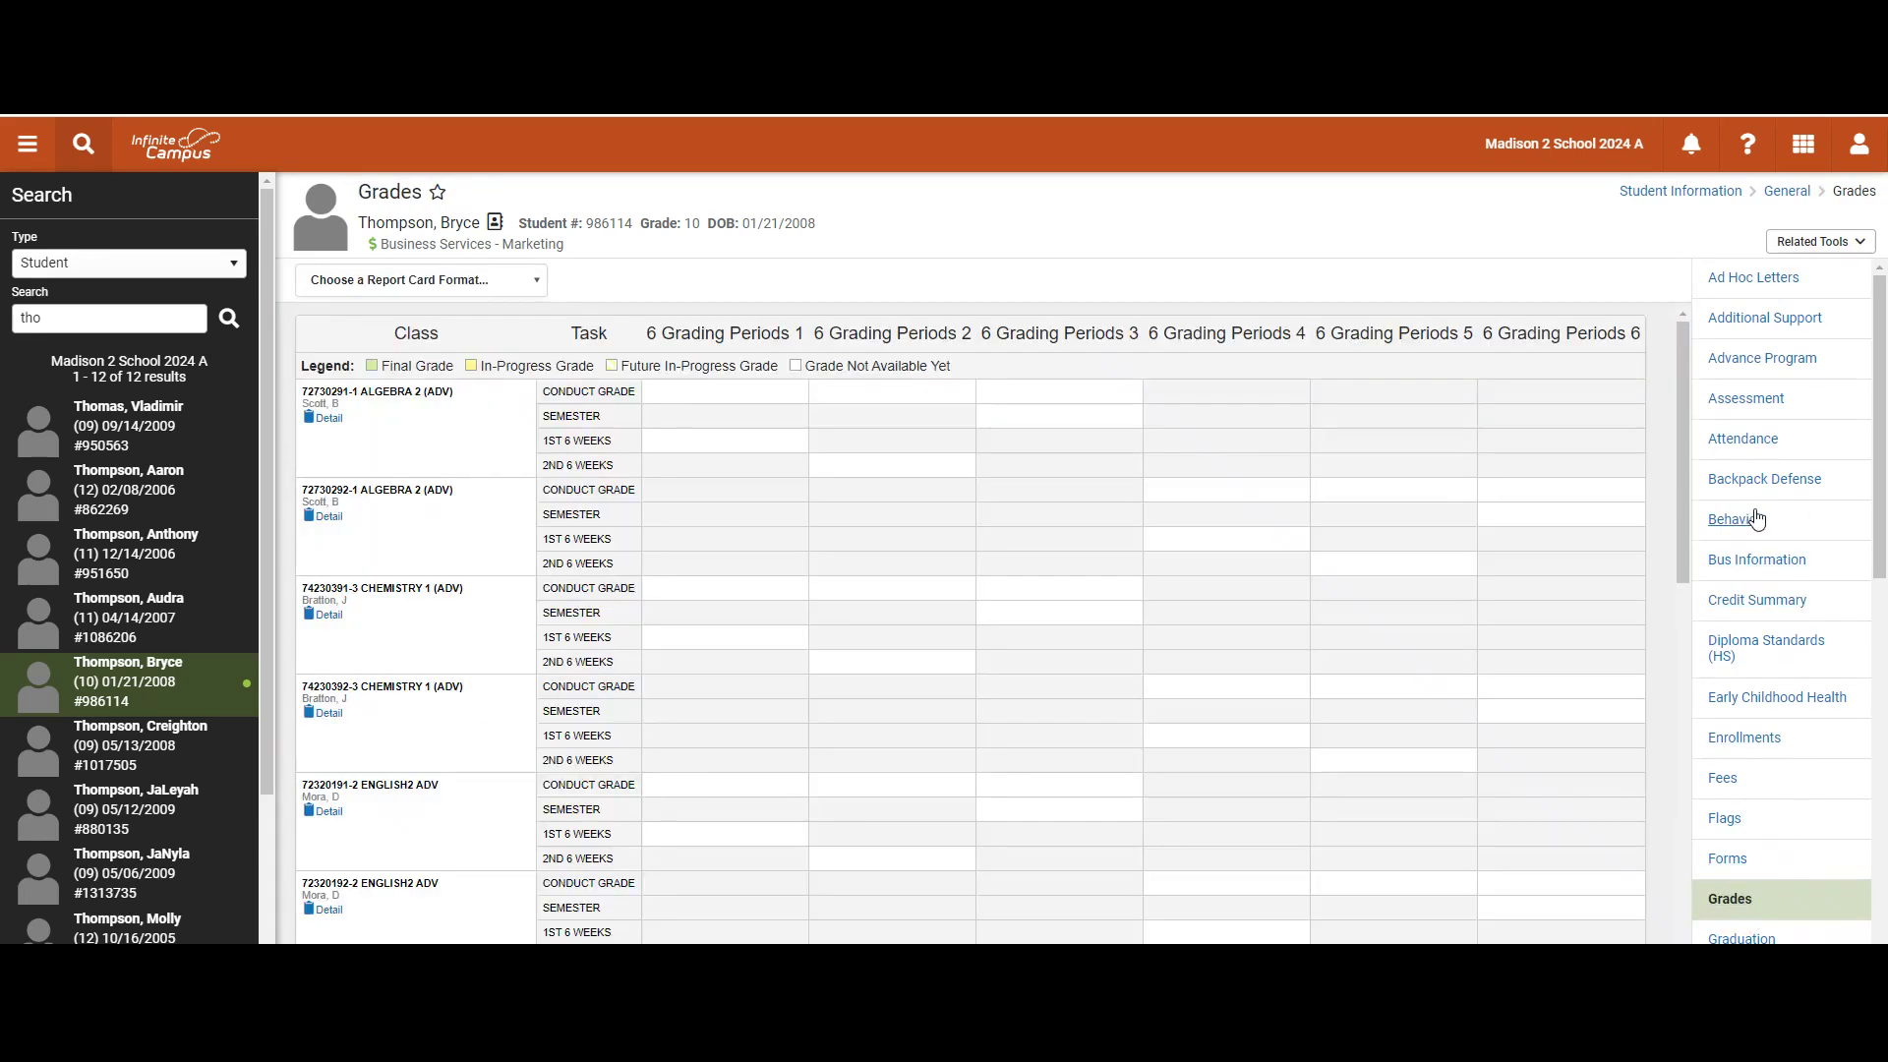
pyautogui.click(1756, 518)
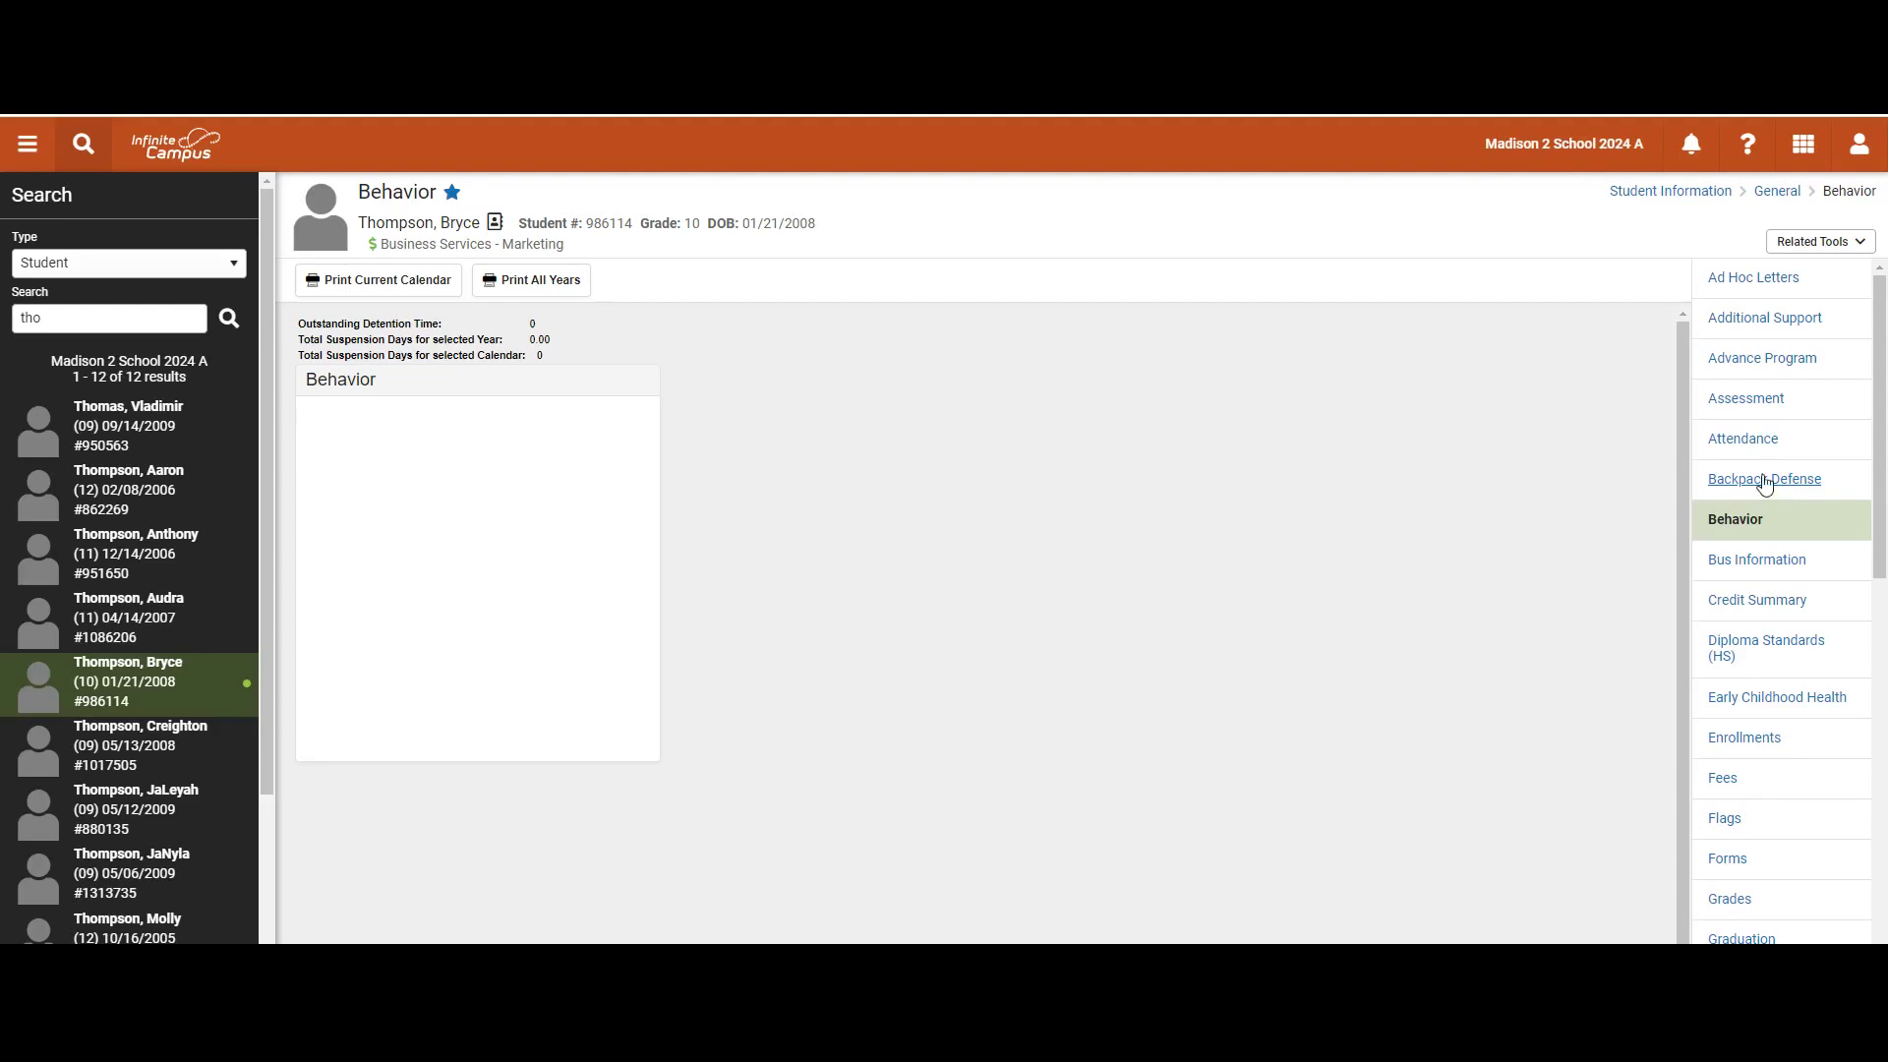
pyautogui.click(28, 148)
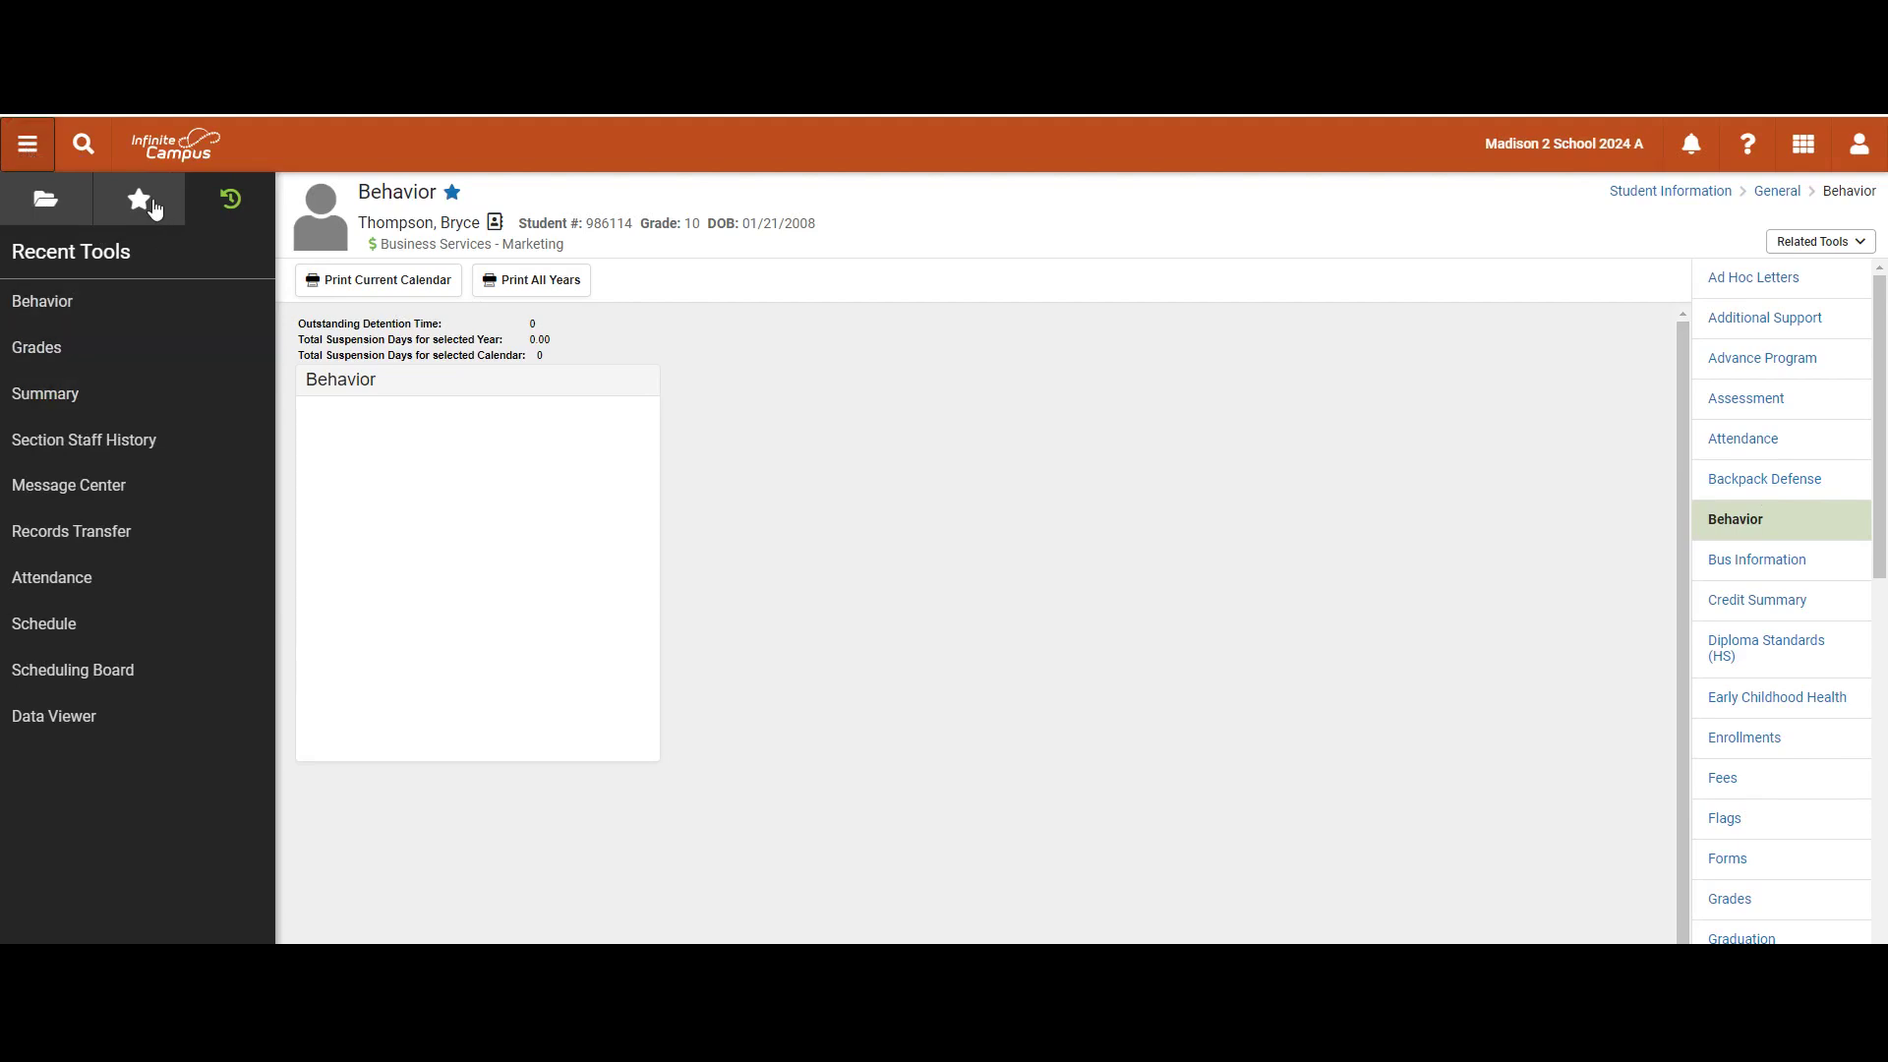
# Step: From Favorites, visit the student Summary and Filter Designer, then go up to Ad Hoc Reporting
pyautogui.click(146, 208)
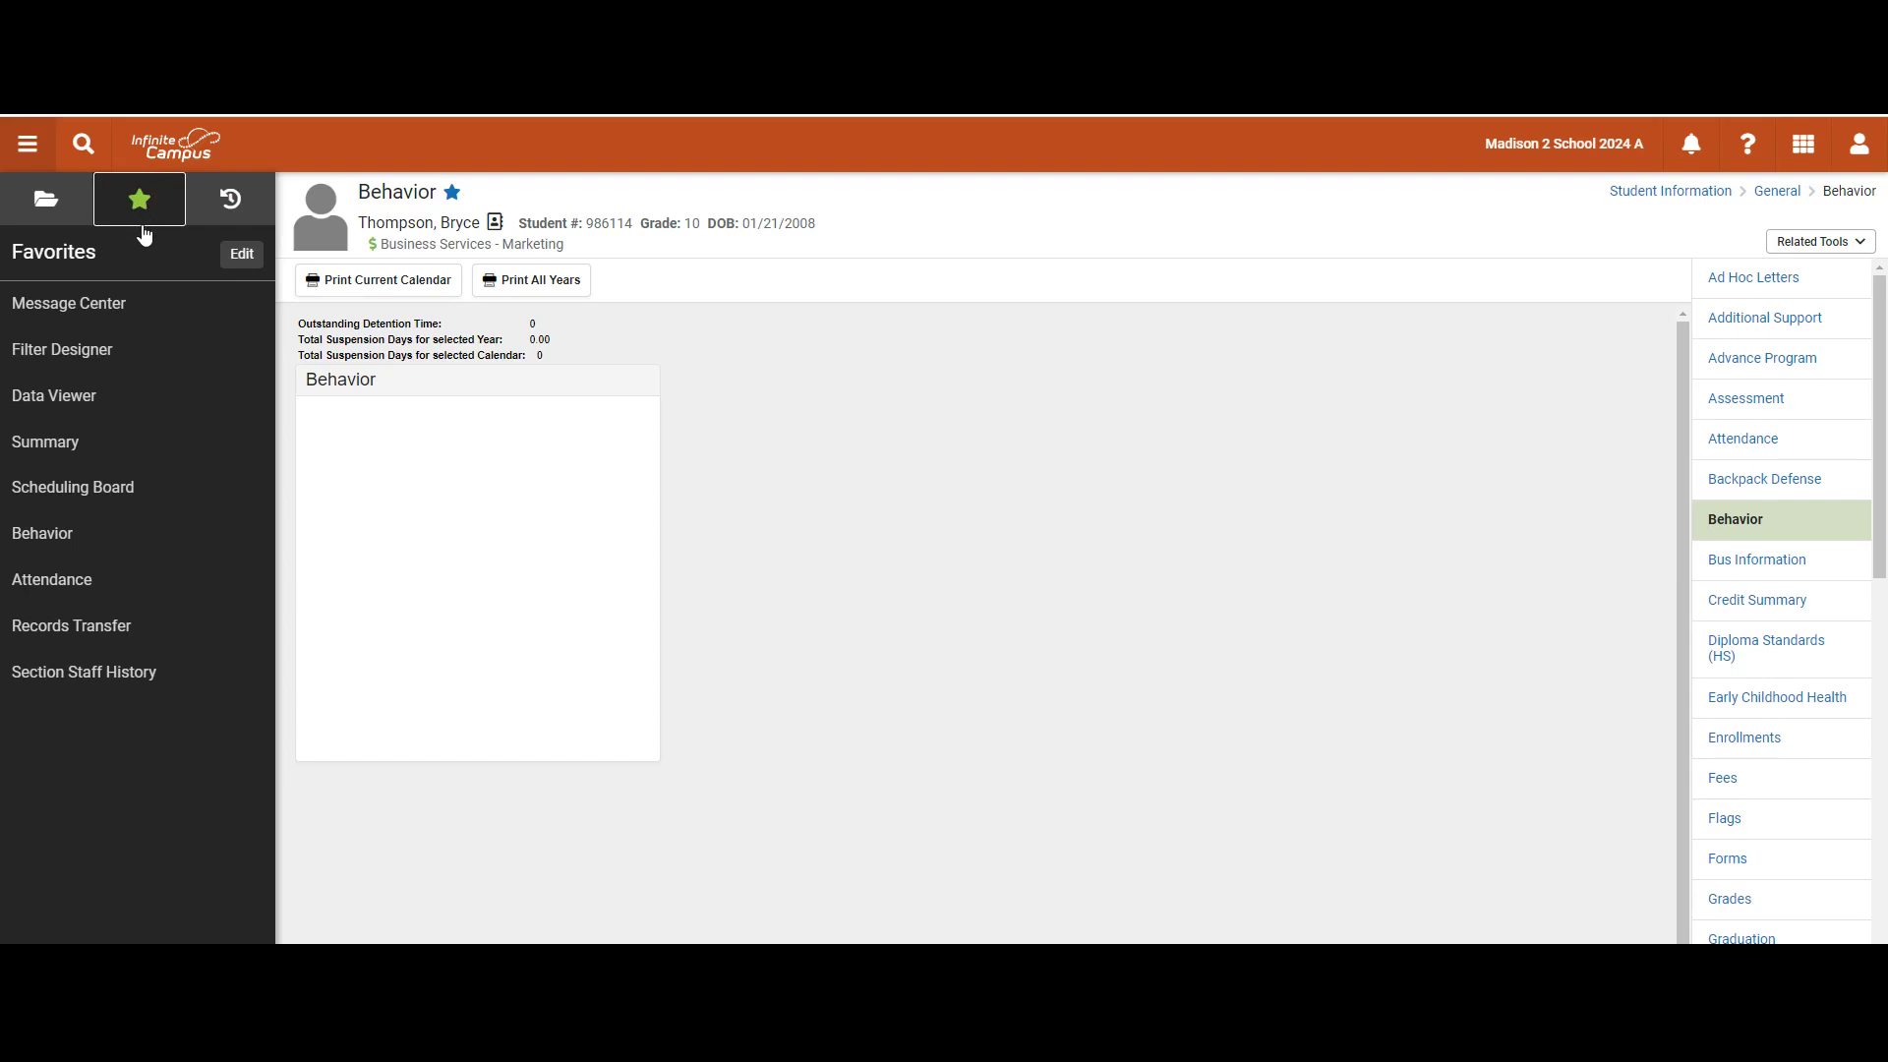
pyautogui.click(64, 442)
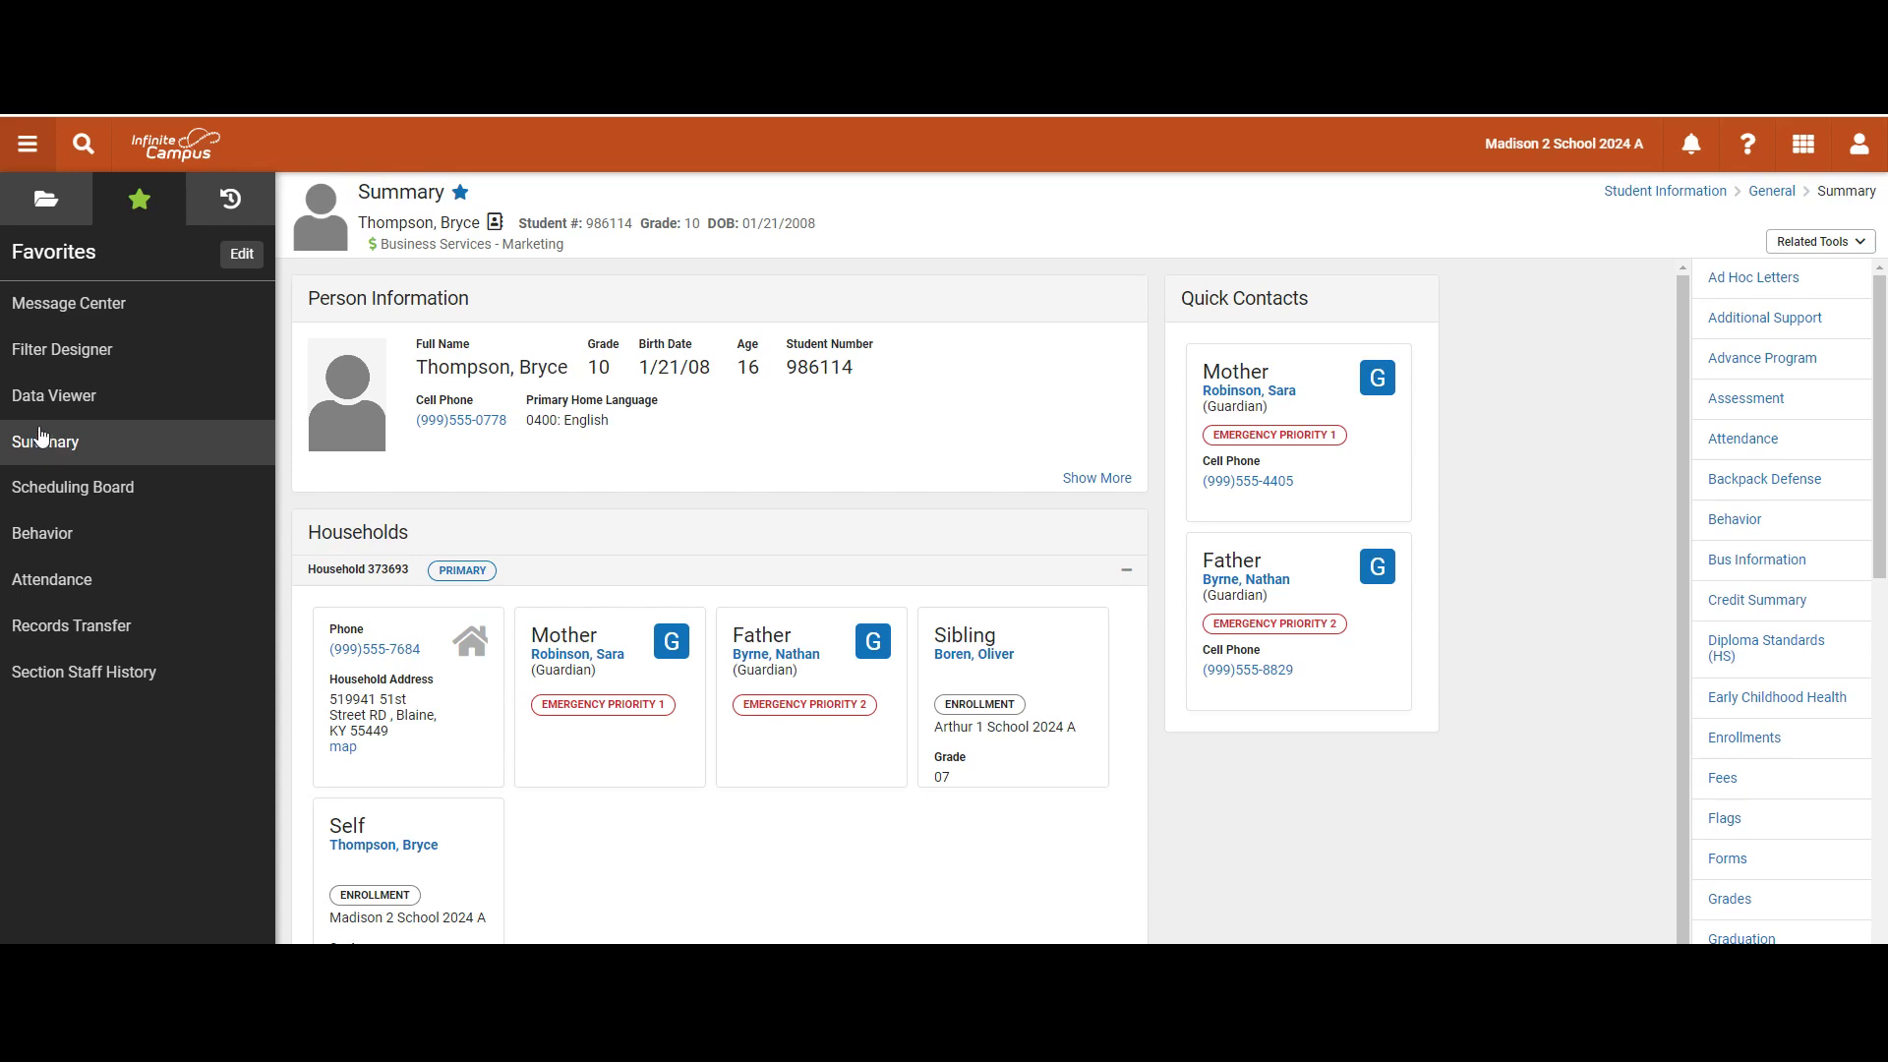
pyautogui.click(61, 356)
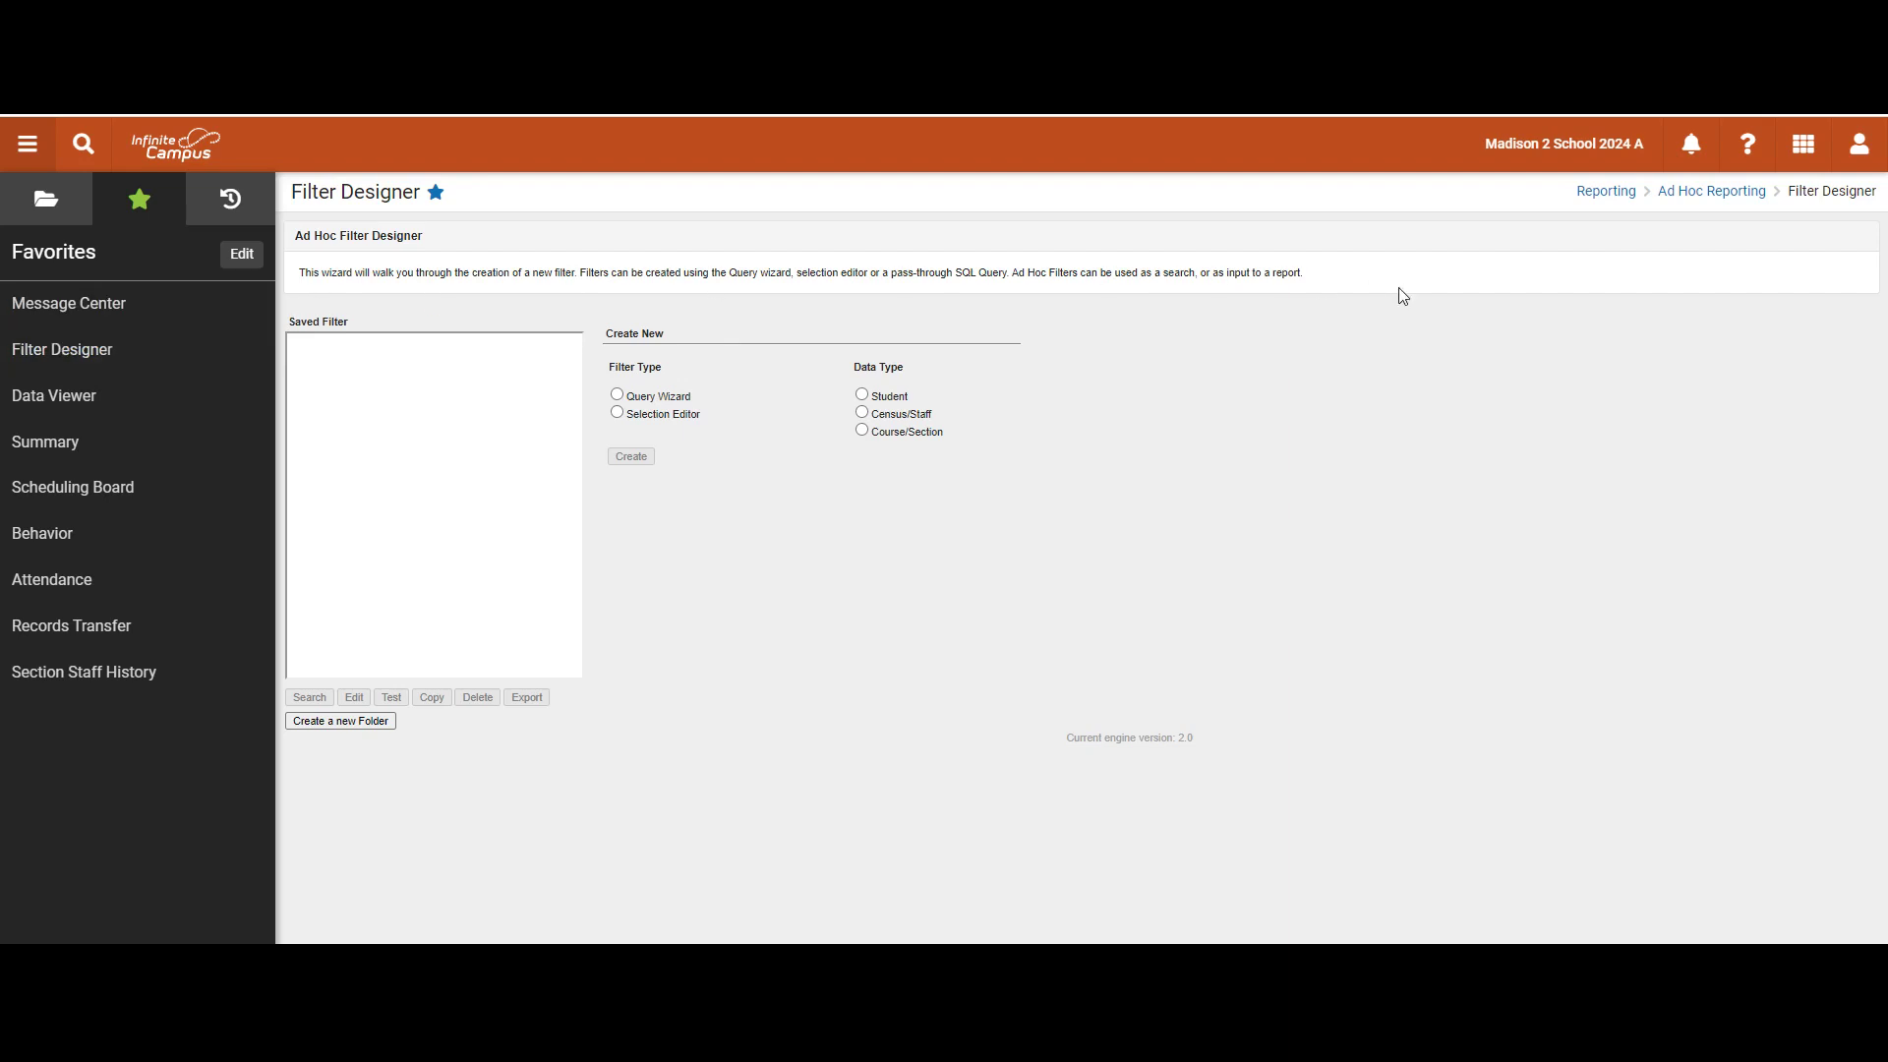
pyautogui.click(1736, 201)
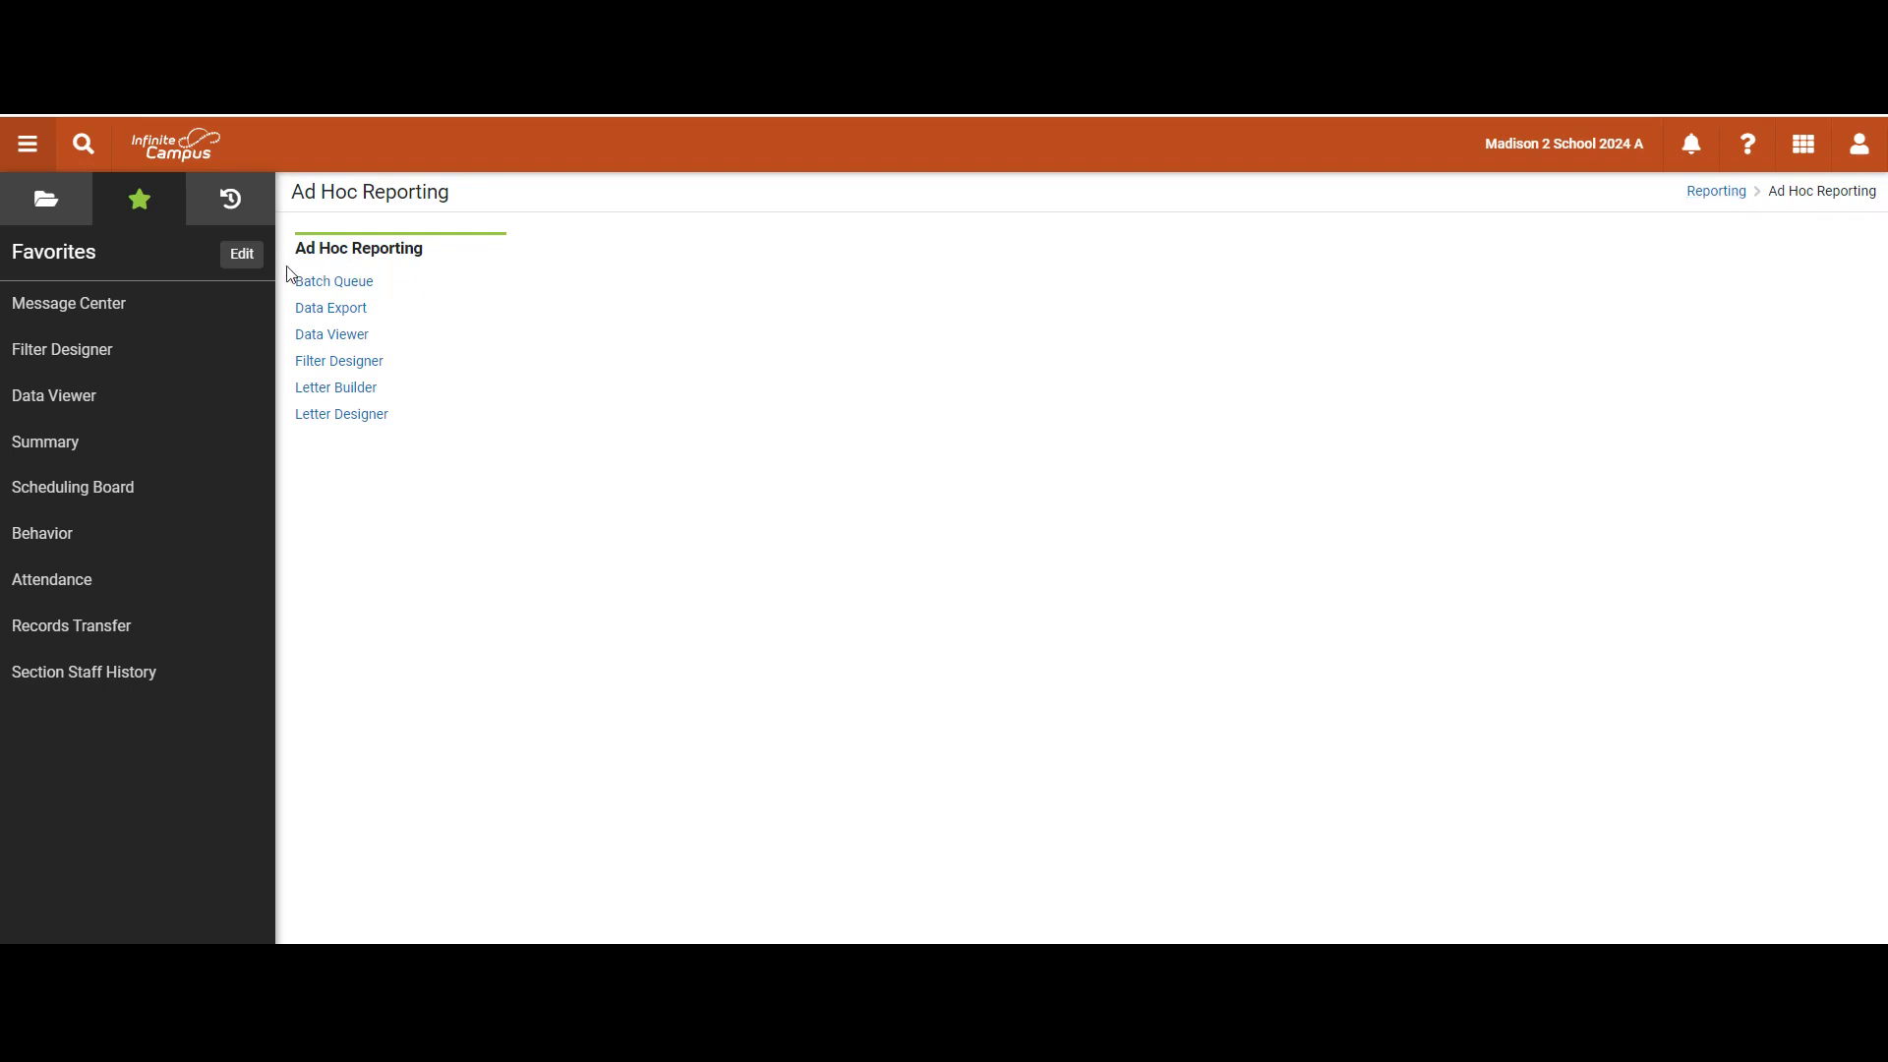
# Step: Move Filter Designer and Data Viewer to the top of Favorites, save, and unfavorite Attendance
pyautogui.click(243, 256)
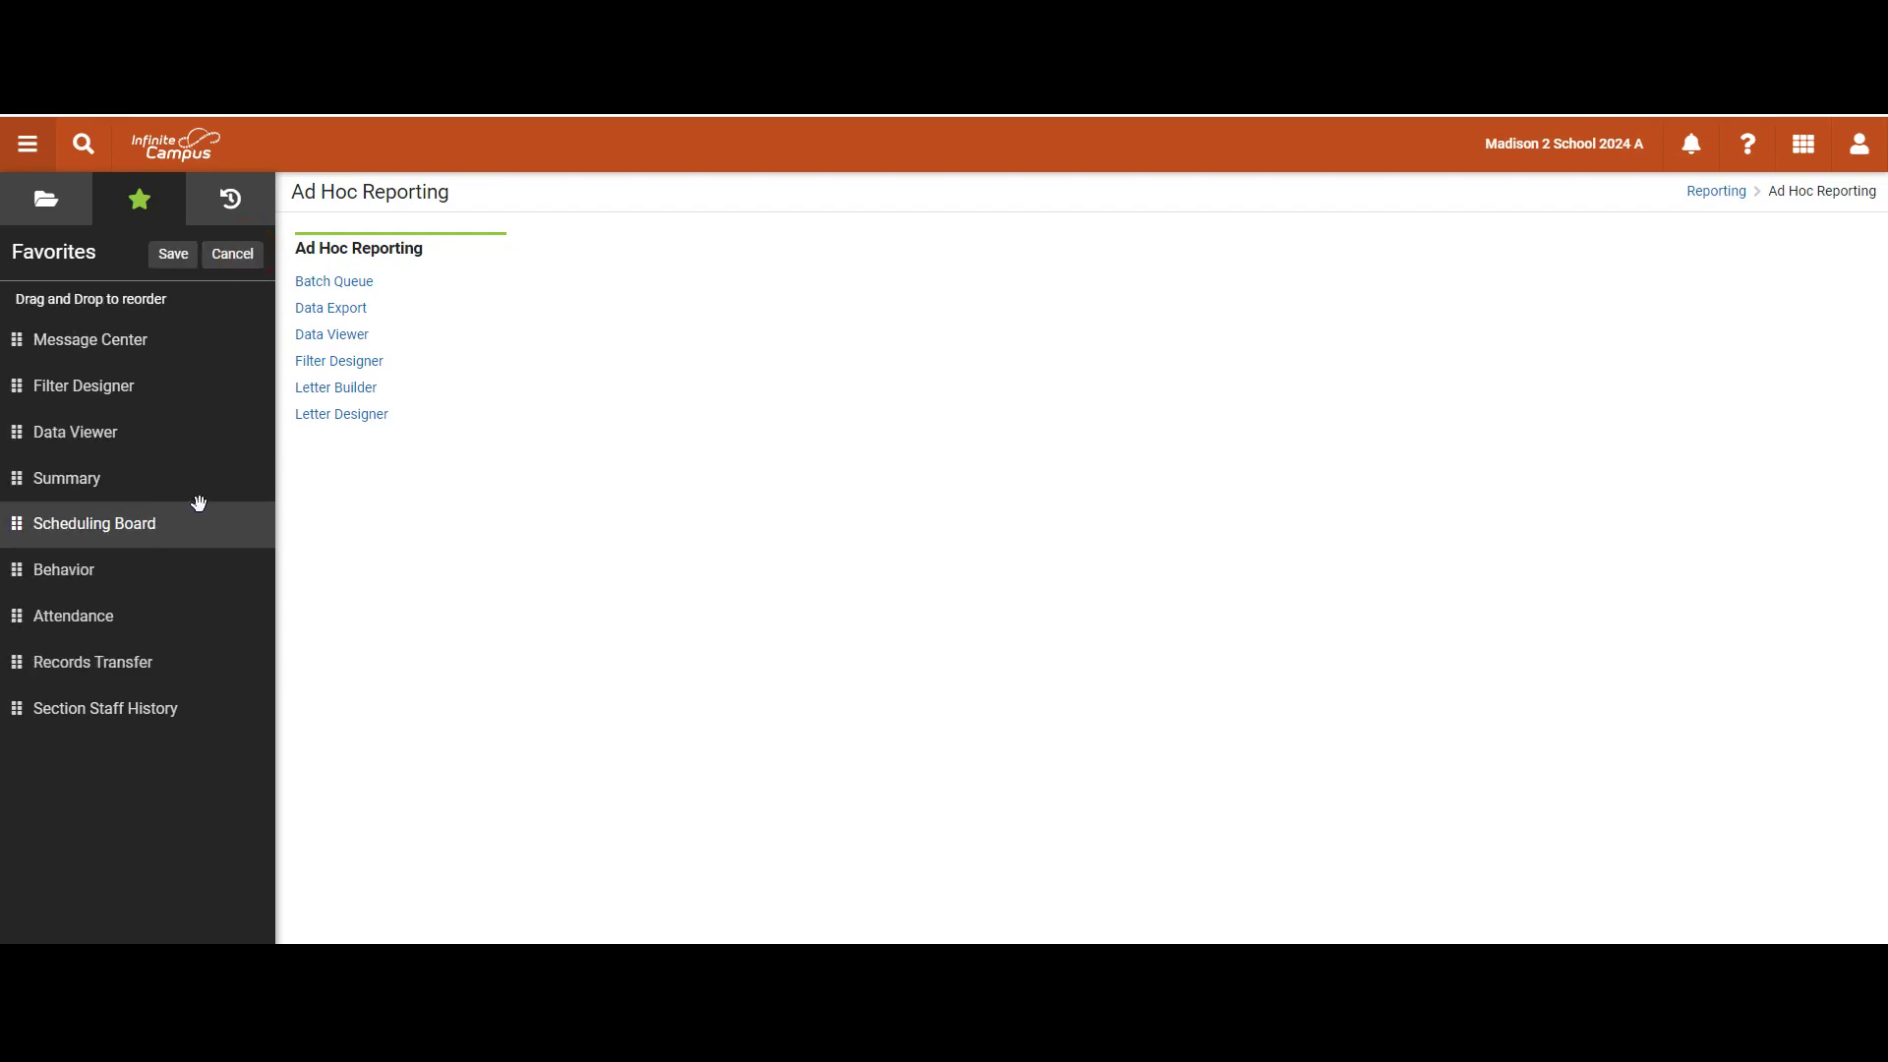
pyautogui.moveTo(20, 384); pyautogui.dragTo(18, 344)
pyautogui.moveTo(18, 431); pyautogui.dragTo(18, 385)
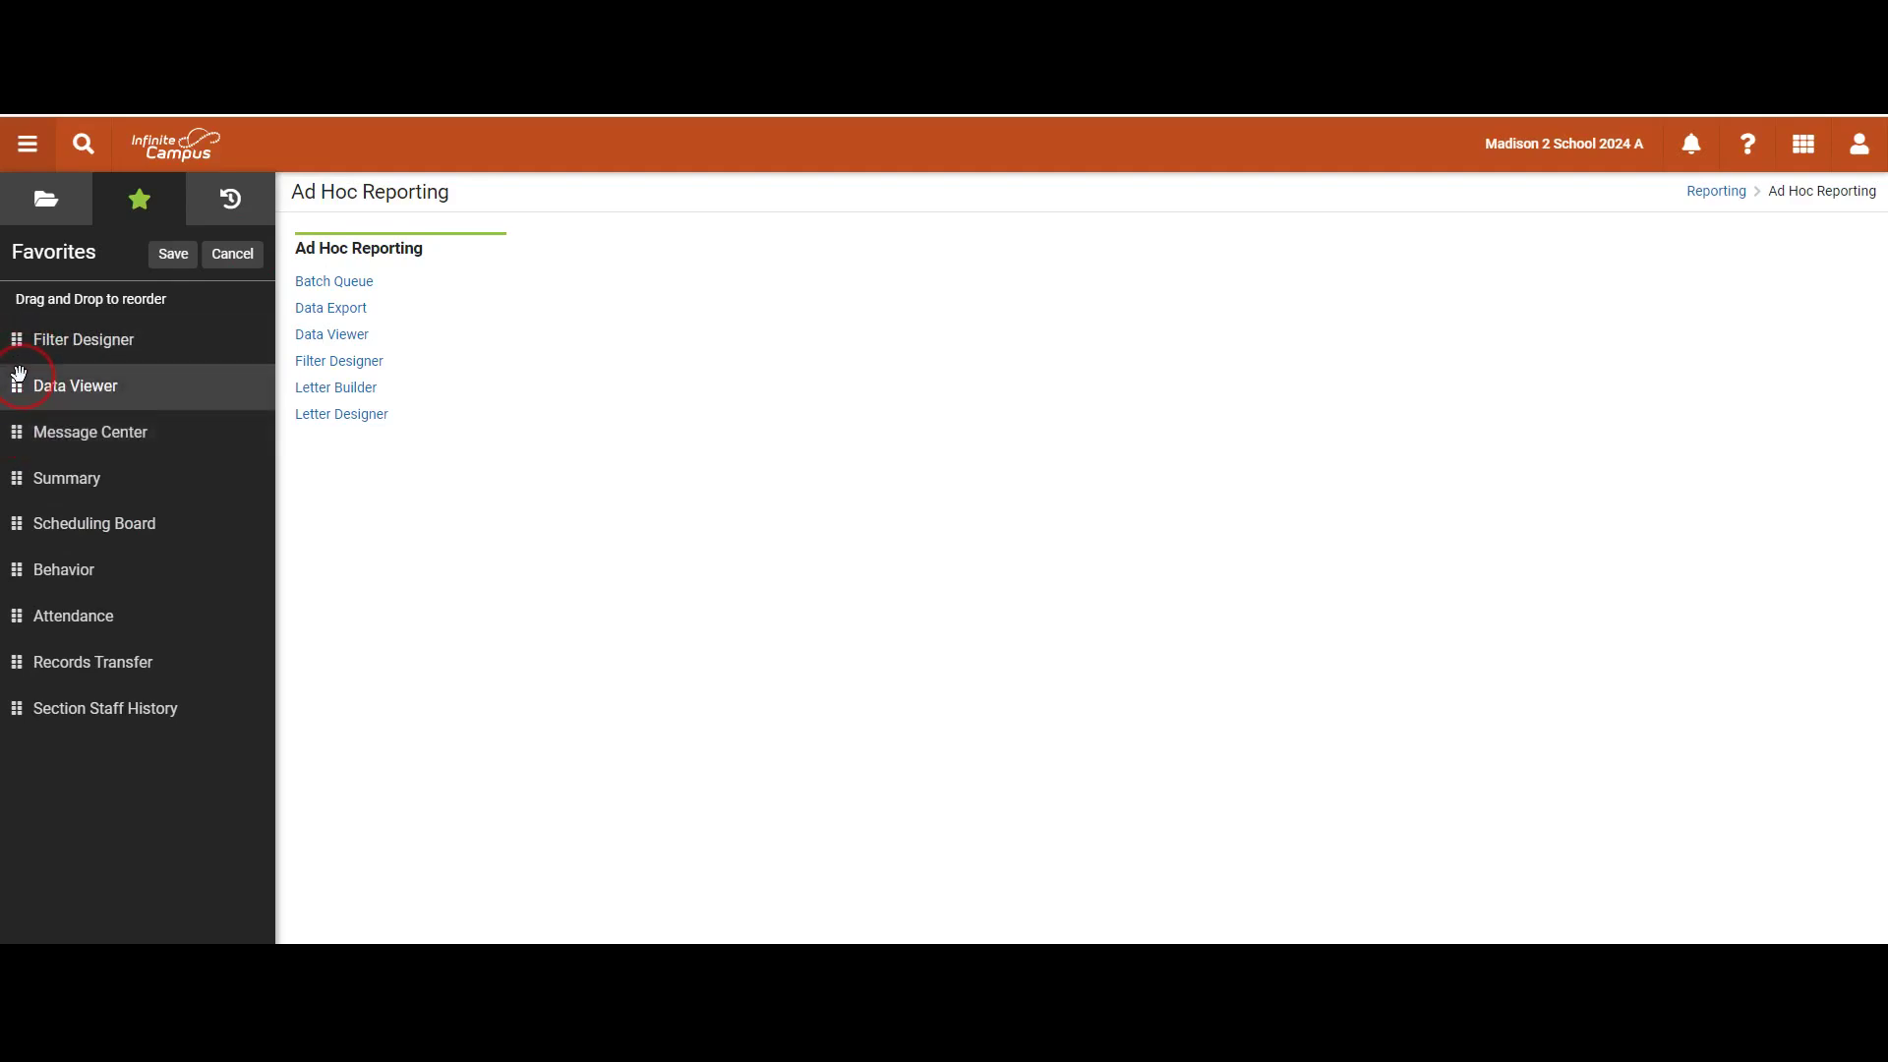
pyautogui.click(182, 259)
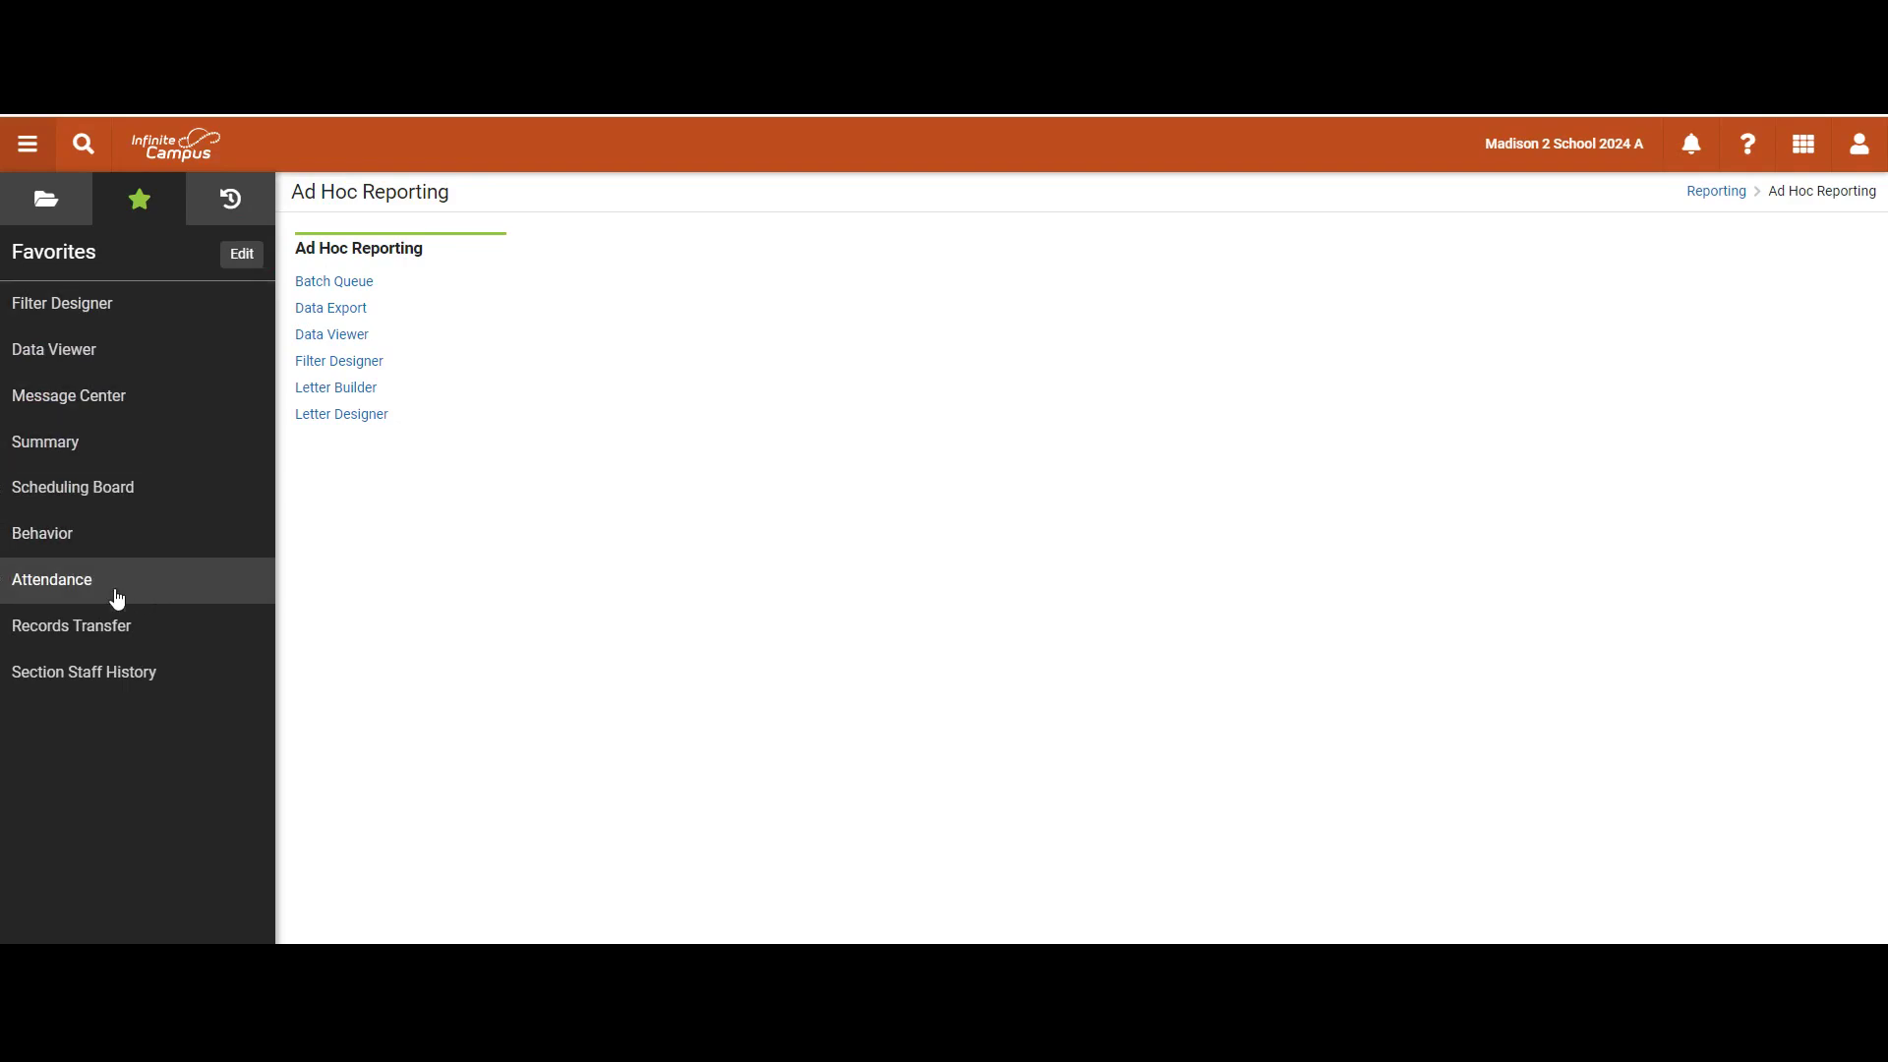
pyautogui.click(70, 580)
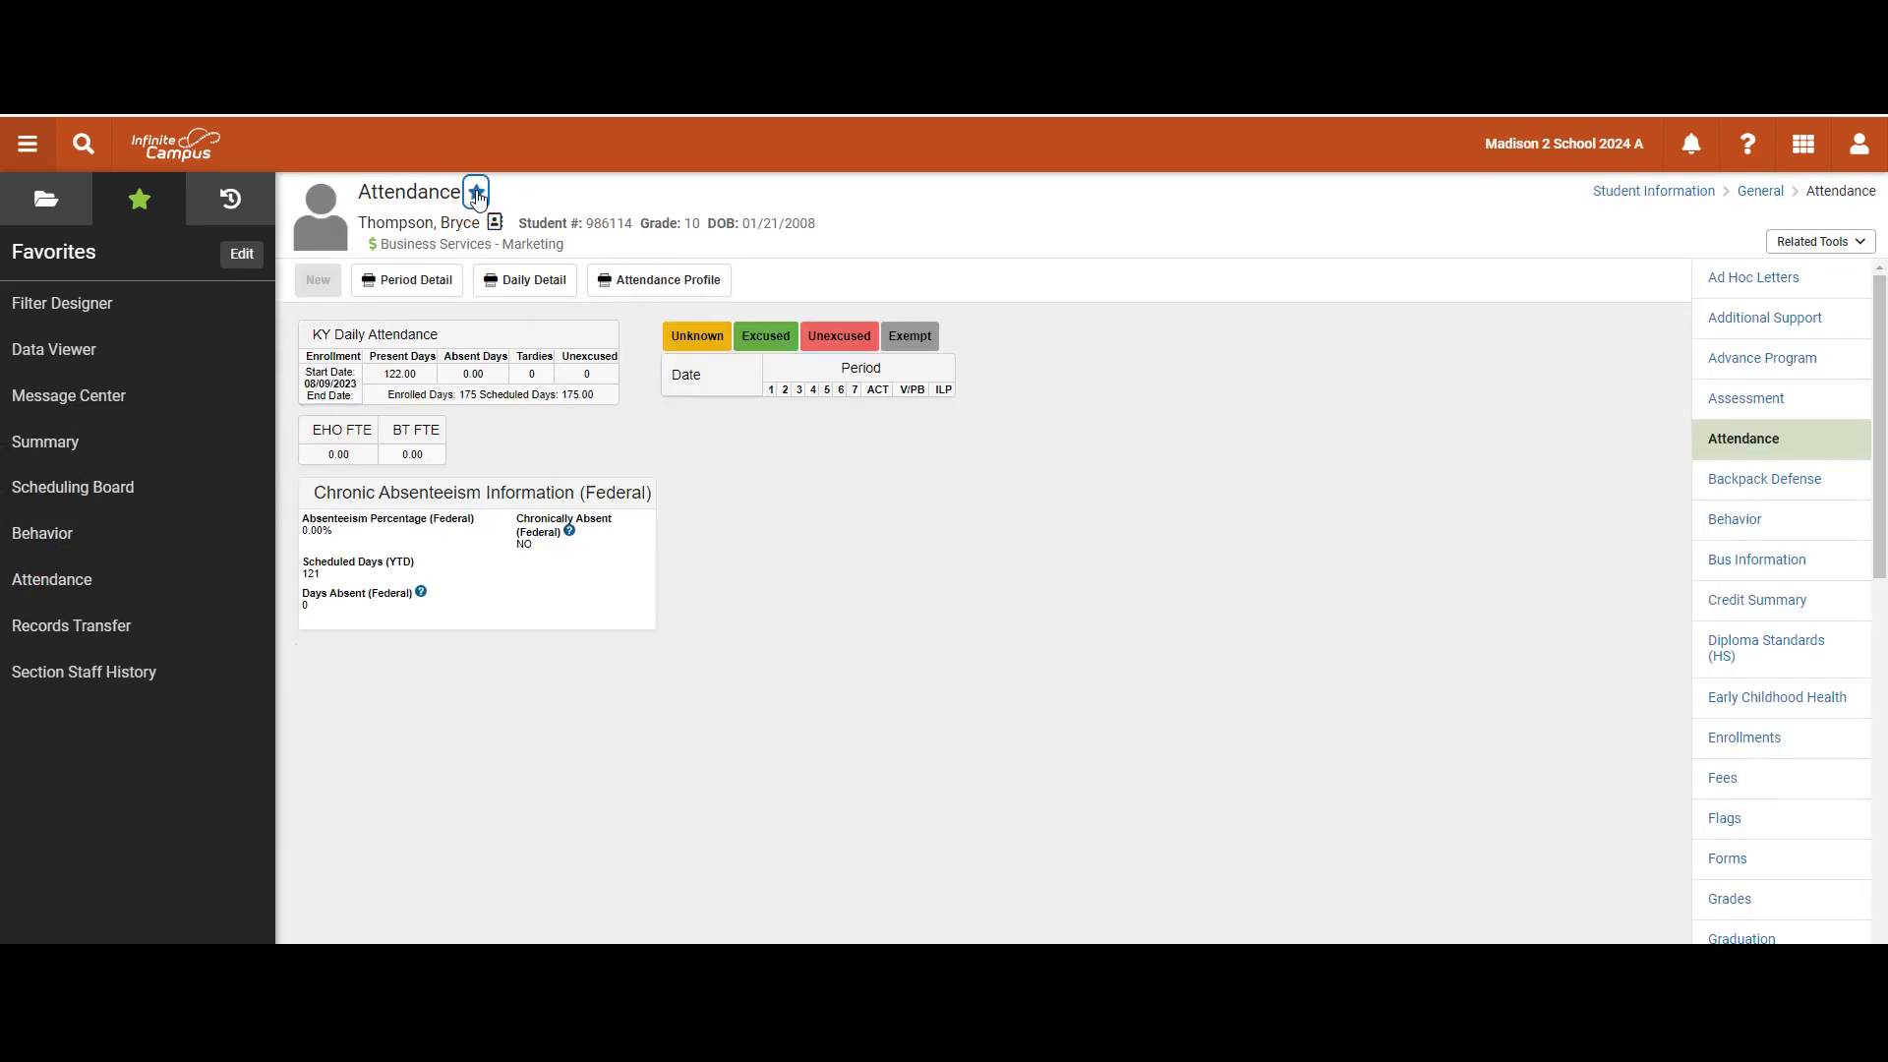
pyautogui.click(477, 193)
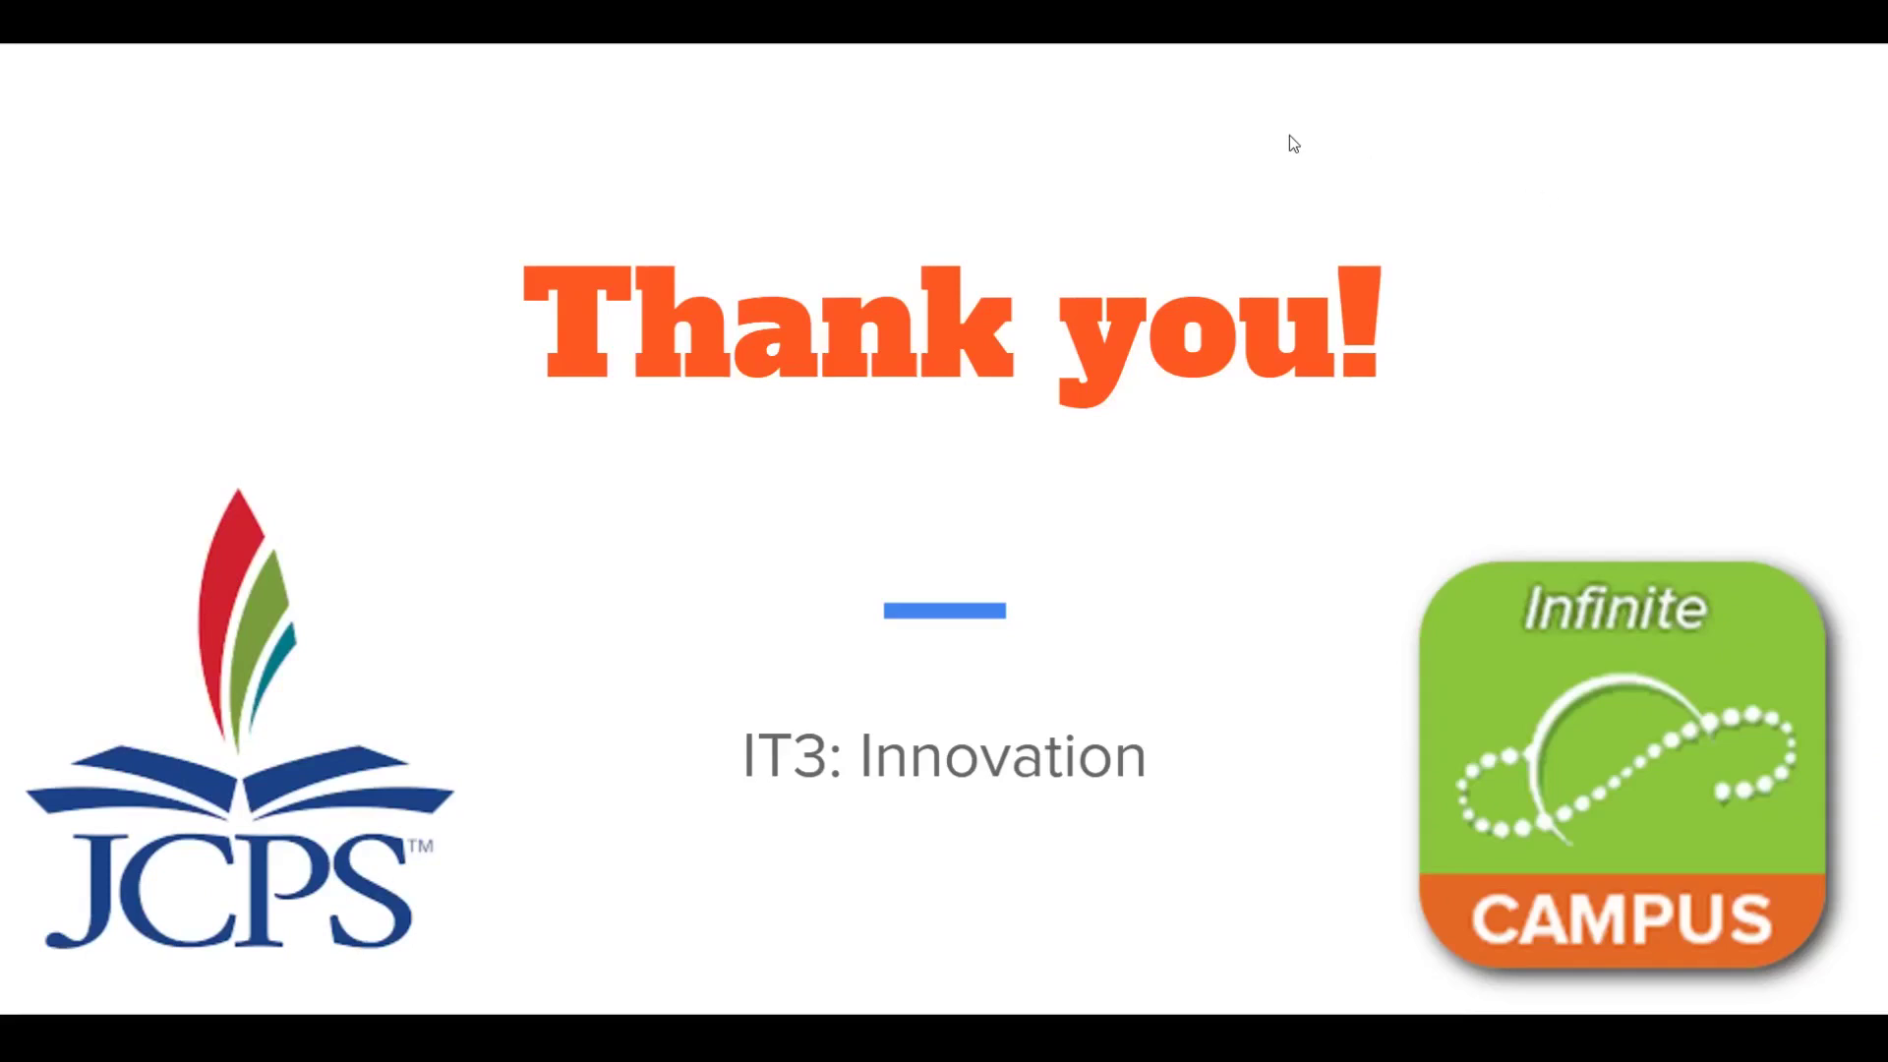
# Step: Leave the closing slide and load the JCPS Technical Learning Center page at jcps.me/TLC
pyautogui.click(661, 666)
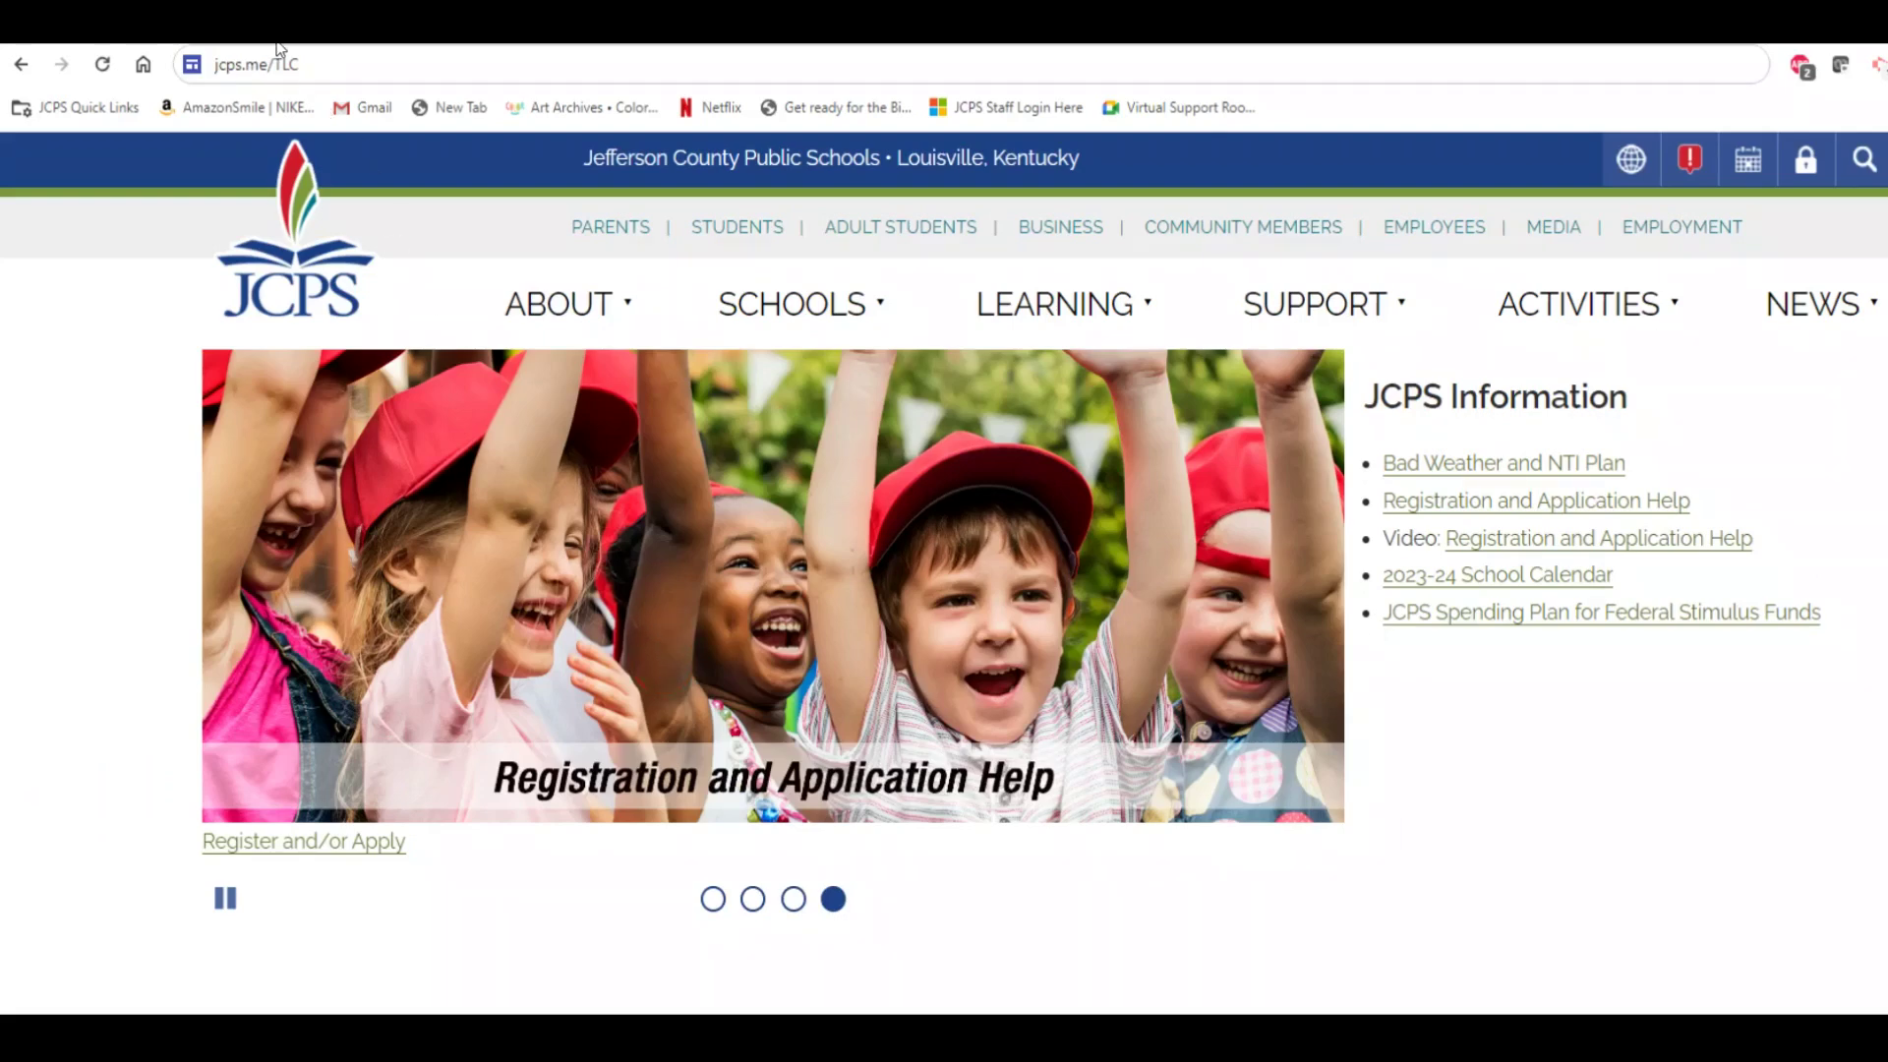
pyautogui.press('Return')
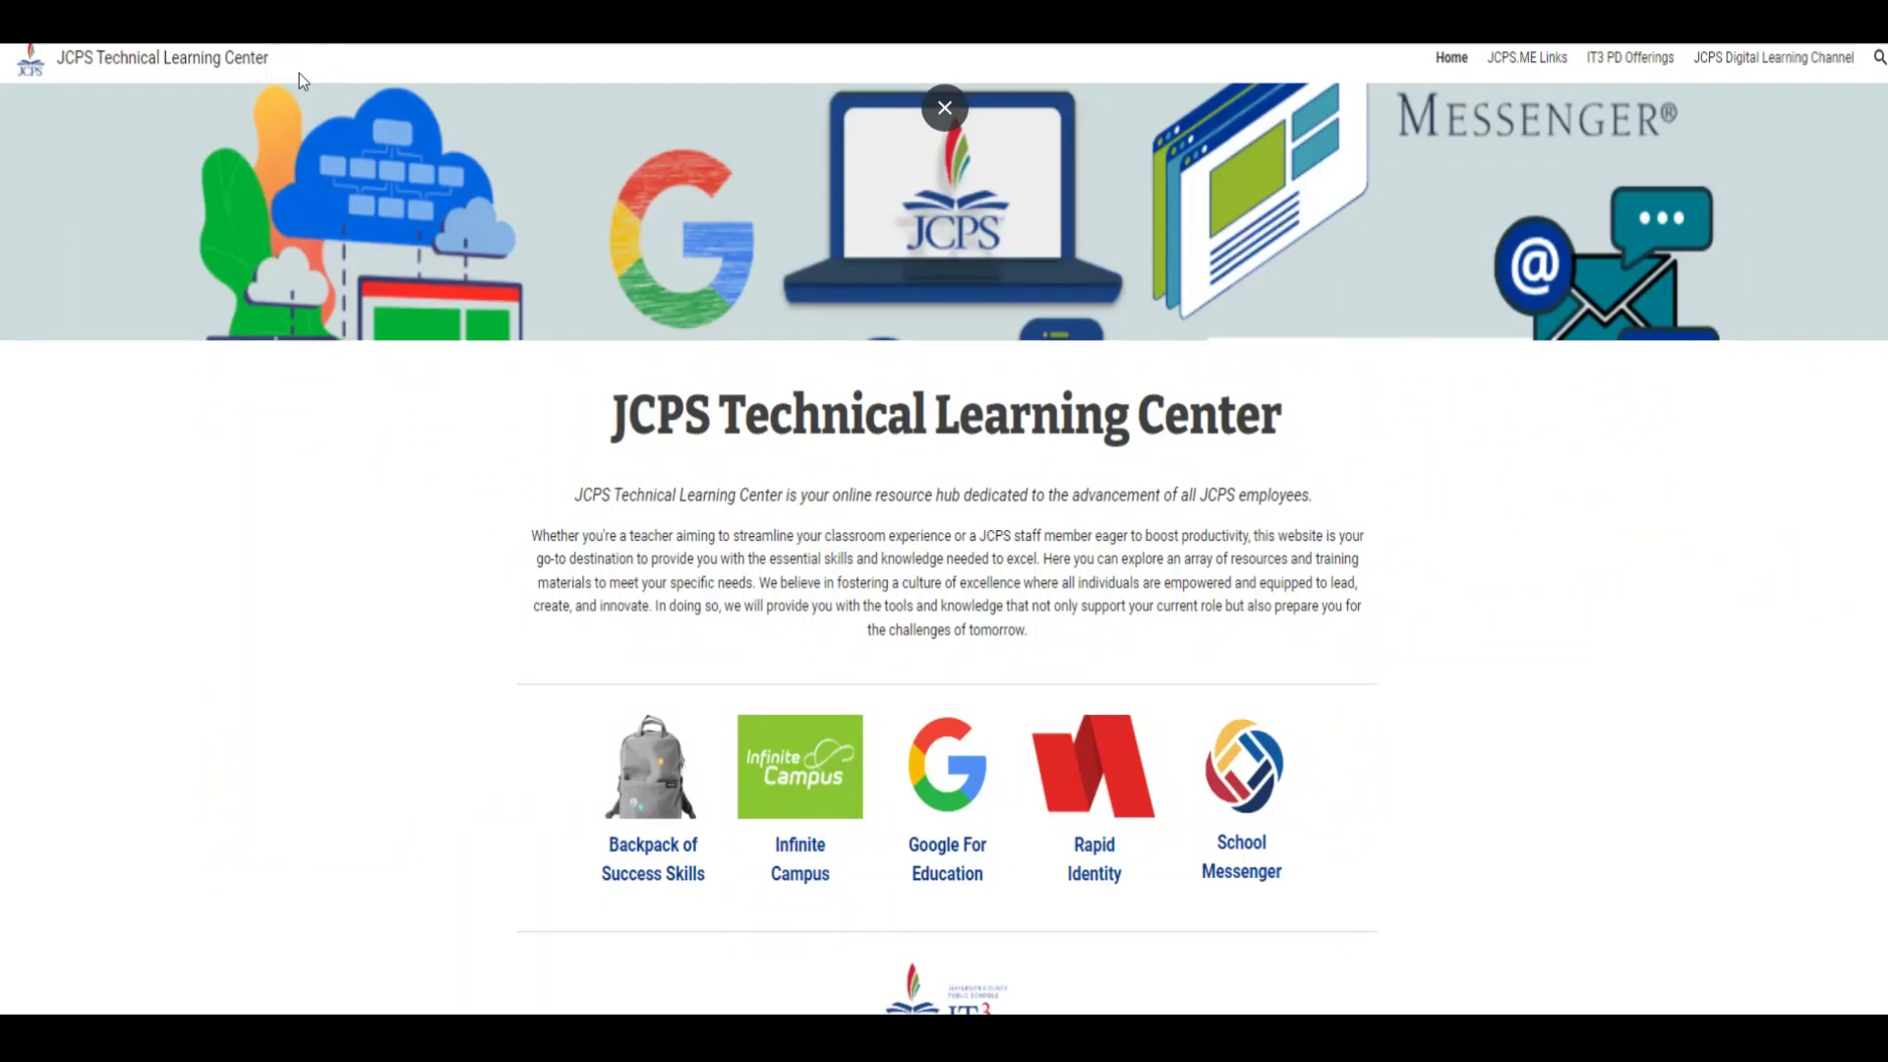